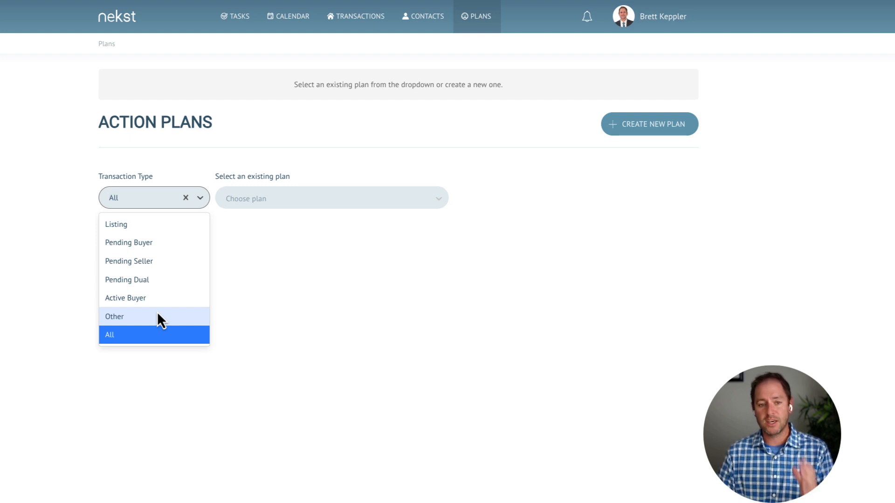
# Filter the action plans to Pending Buyer and open the #DEMO - Buyer Financing Closing Plan 3.0 plan.
pyautogui.click(161, 245)
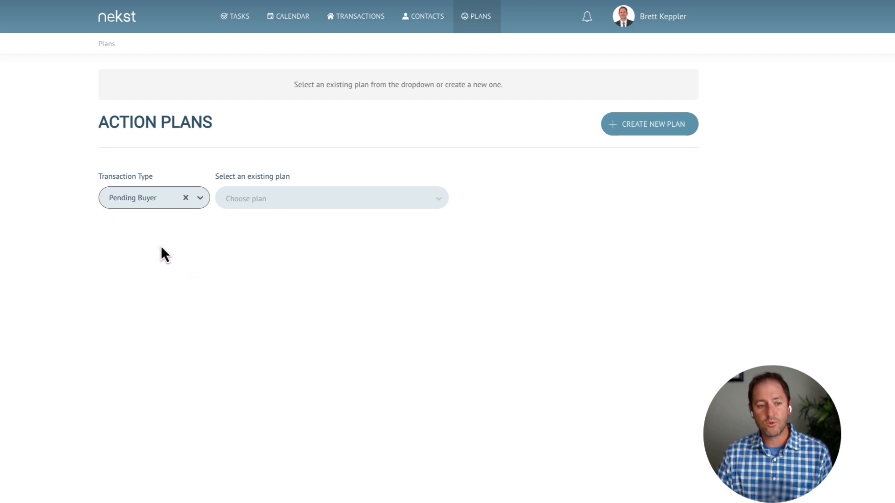
pyautogui.click(253, 202)
pyautogui.scroll(-5, 299, 303)
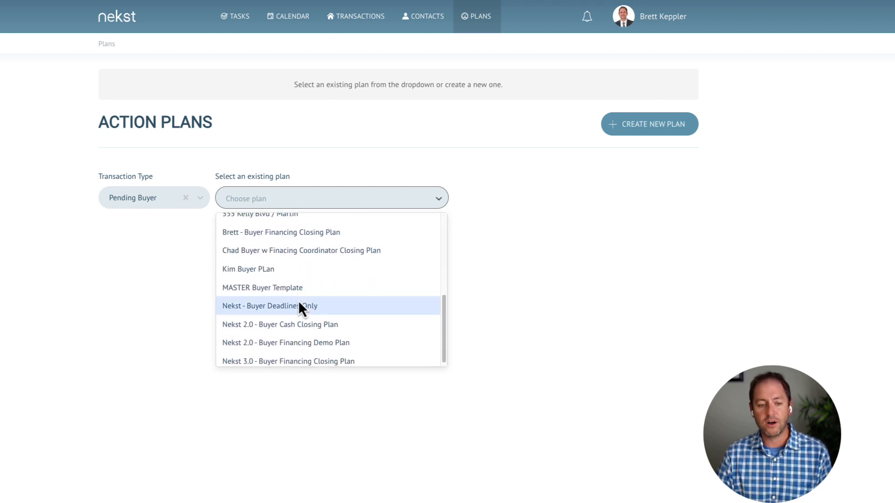
pyautogui.scroll(3, 297, 302)
pyautogui.click(284, 252)
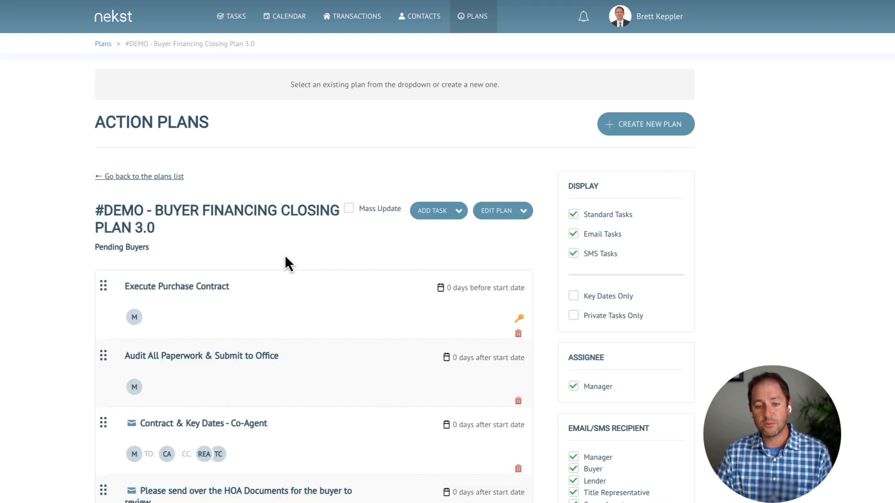
# Review the types of task that can be added to the demo closing plan.
pyautogui.scroll(-2, 299, 314)
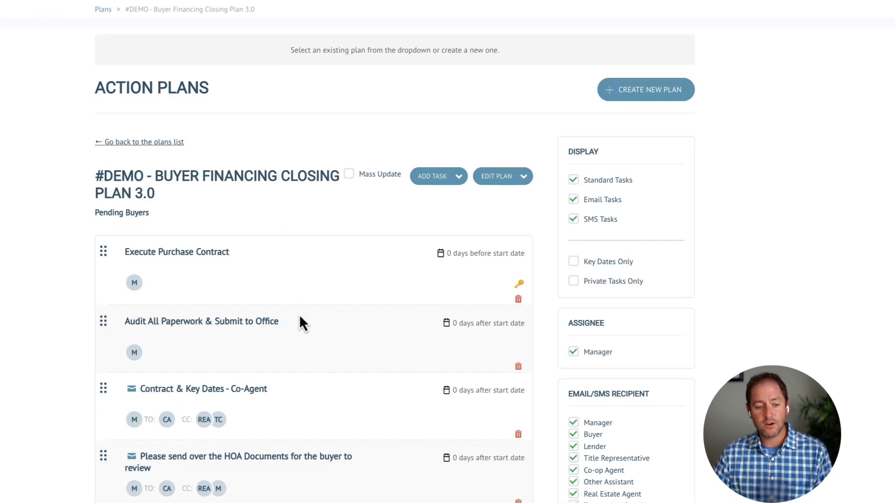
pyautogui.click(461, 127)
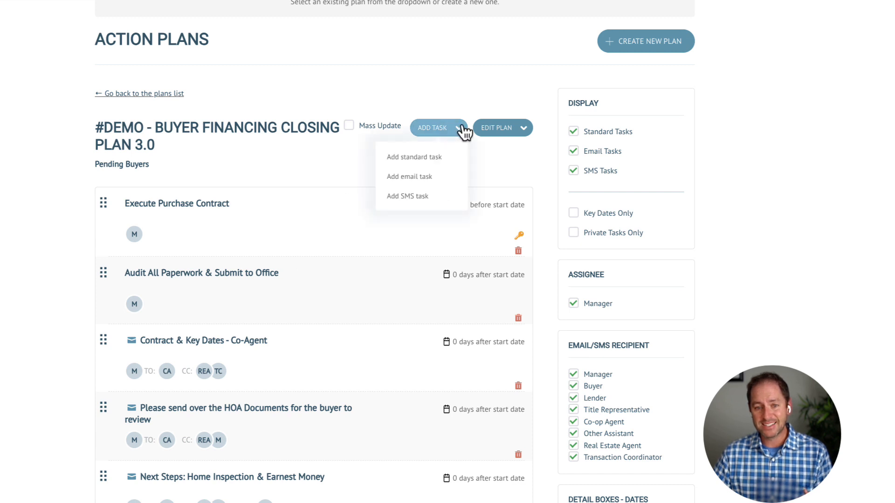
pyautogui.click(460, 131)
pyautogui.click(456, 133)
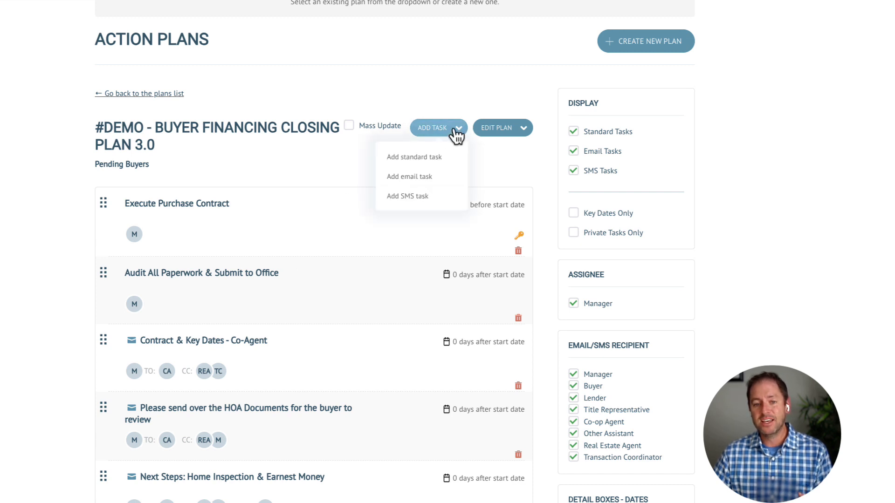
pyautogui.click(453, 139)
pyautogui.click(454, 139)
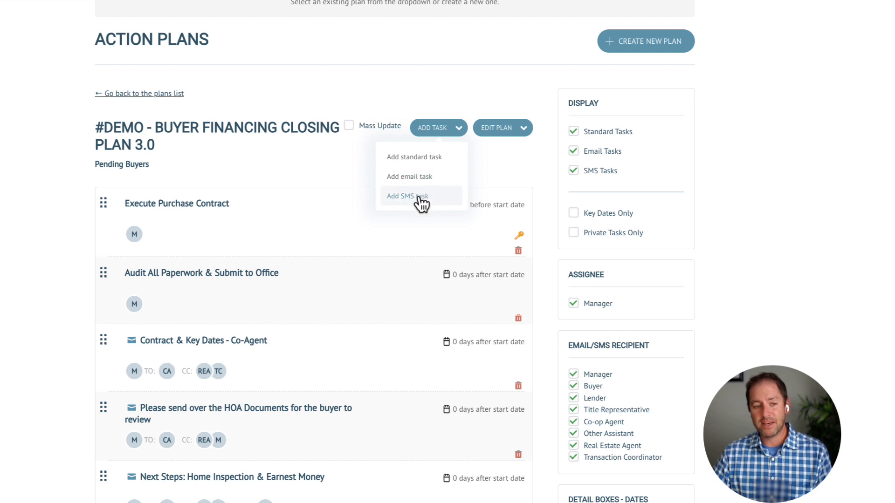
# Open the Execute Purchase Contract task and turn on Only During Business Week.
pyautogui.click(181, 204)
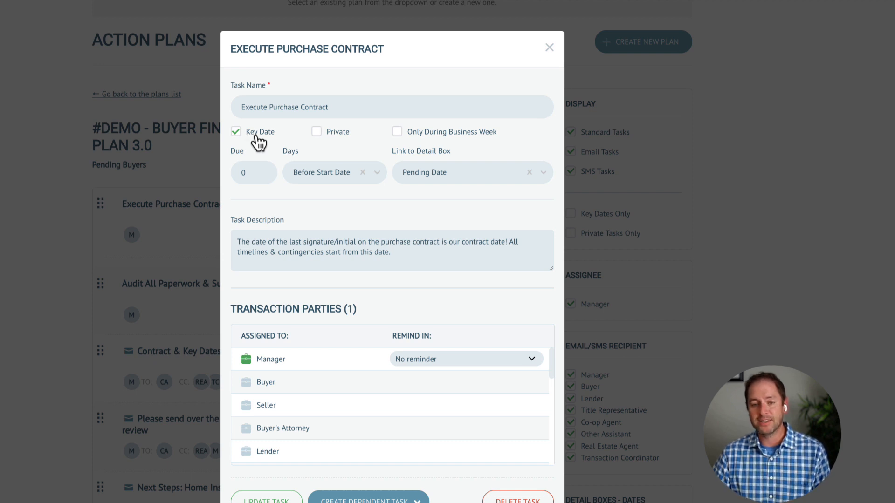
pyautogui.click(404, 135)
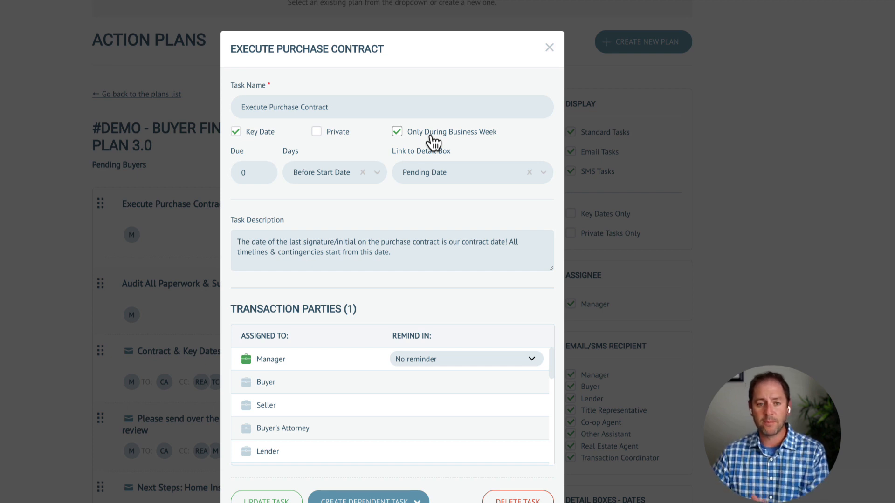
# Review the contract task's Days and Link to Detail Box options and its task description.
pyautogui.click(377, 177)
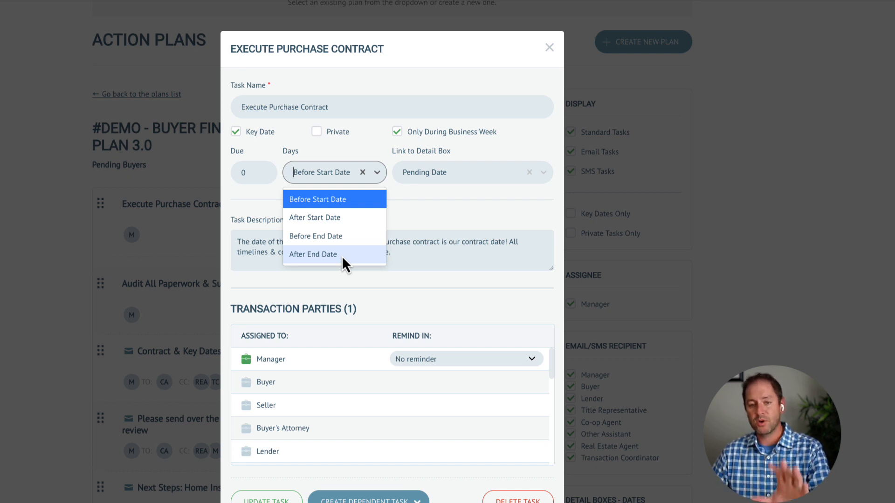
pyautogui.click(438, 206)
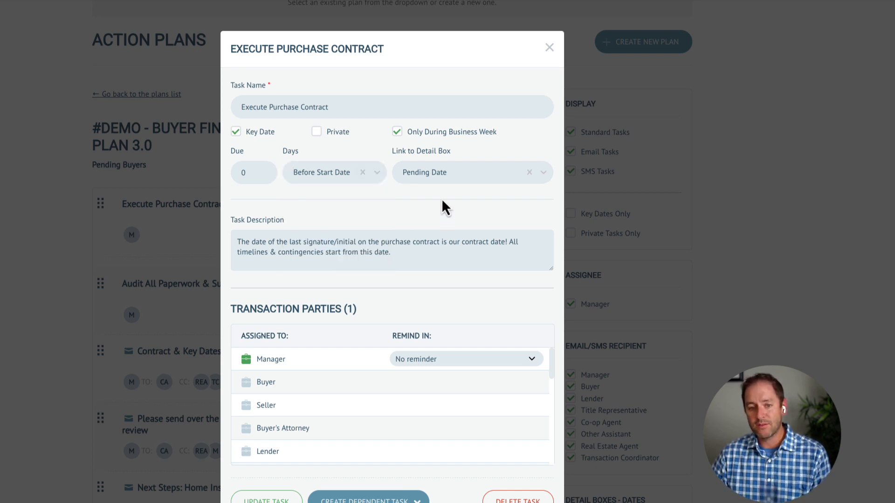
pyautogui.click(453, 179)
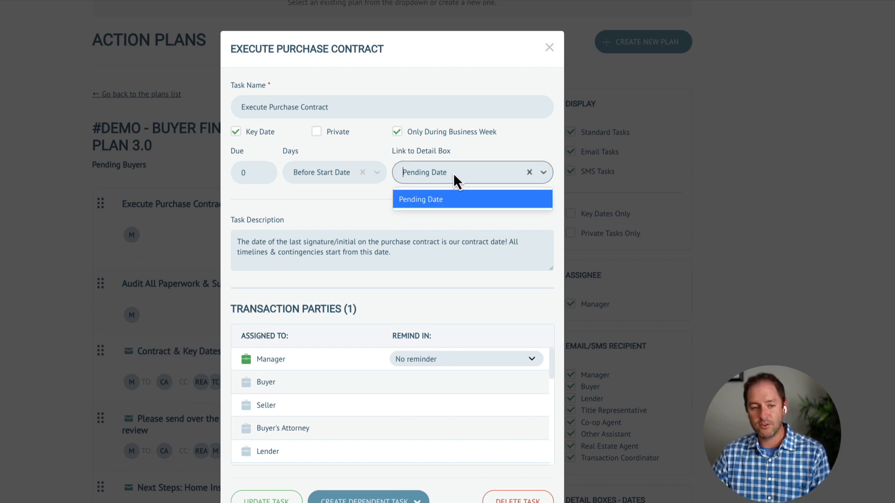
pyautogui.click(409, 201)
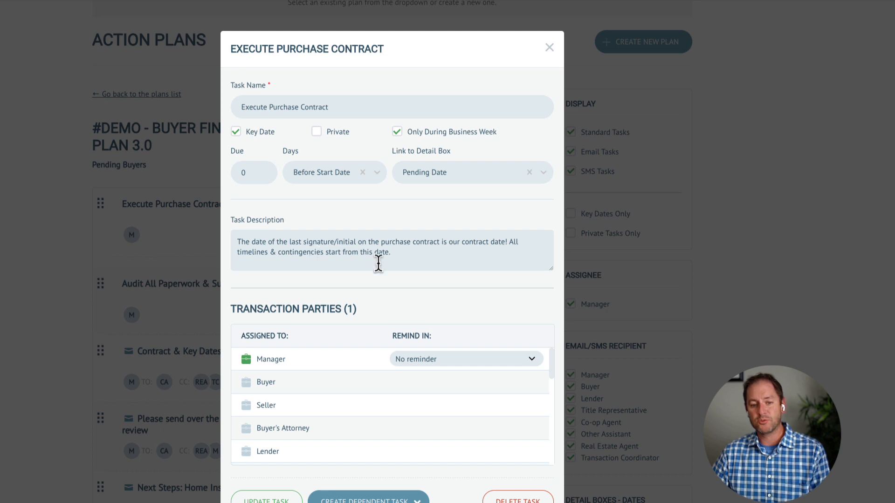
pyautogui.click(409, 254)
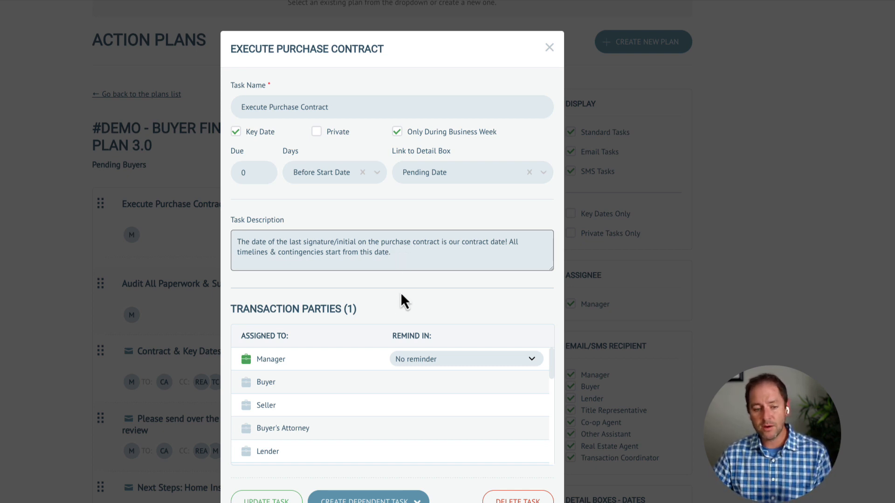
# Review the assignable transaction parties and the Manager's reminder options, and close the task without updating it.
pyautogui.moveTo(237, 314); pyautogui.dragTo(334, 310)
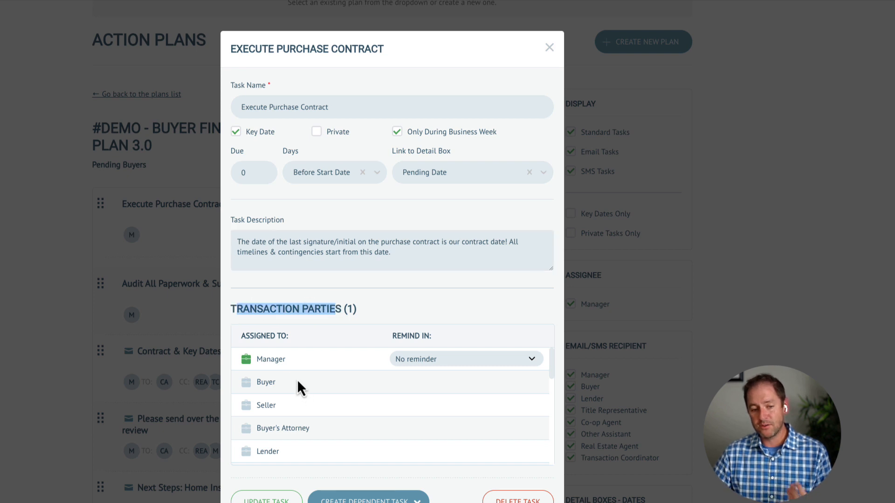
pyautogui.scroll(-1, 255, 404)
pyautogui.scroll(-6, 256, 404)
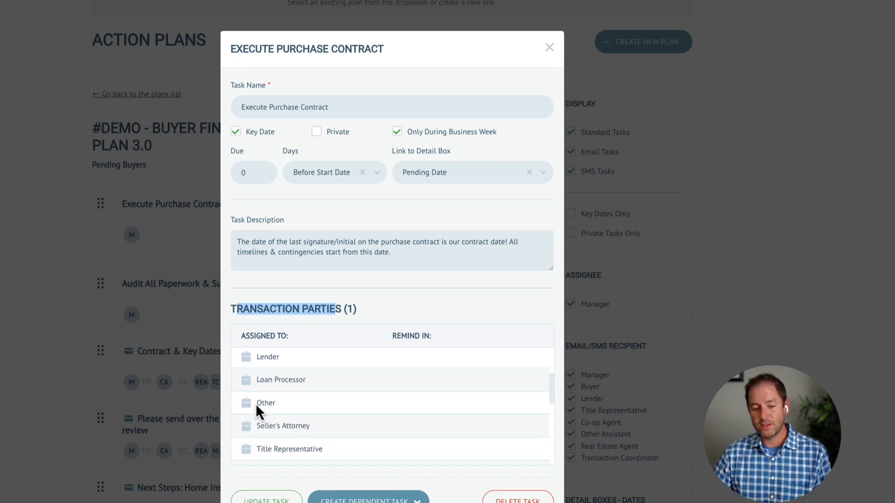
pyautogui.scroll(6, 262, 379)
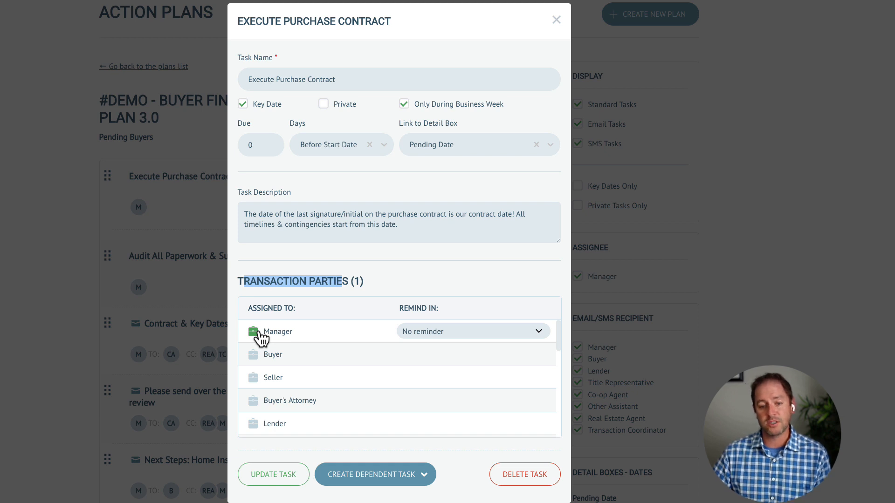
pyautogui.click(481, 333)
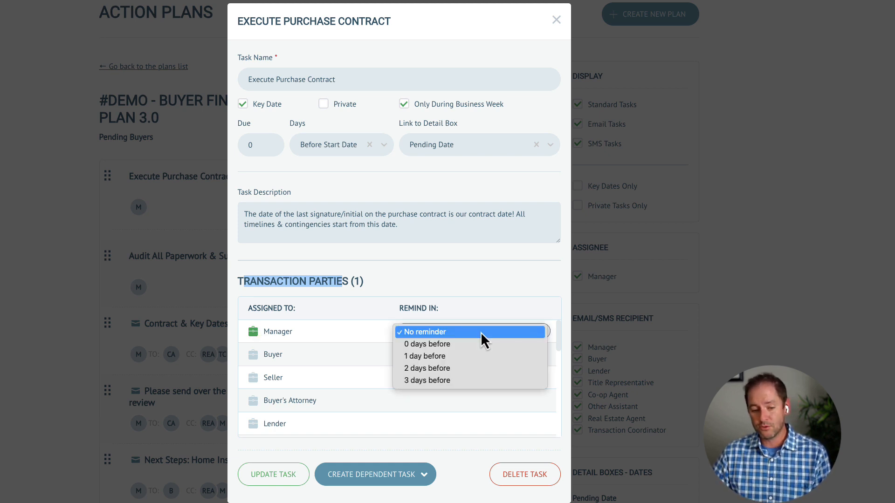
pyautogui.click(480, 332)
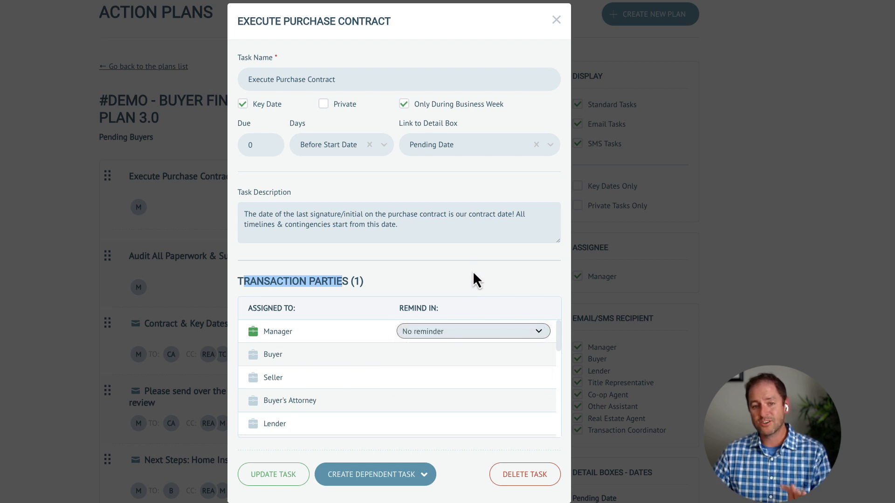
pyautogui.click(558, 21)
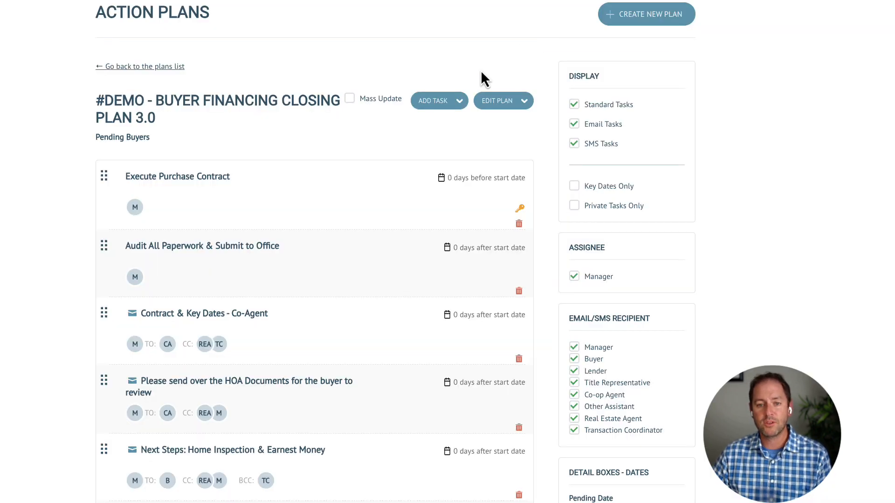
# Open the Contract & Key Dates - Co-Agent email task and examine its name and the smart tags in its message.
pyautogui.click(445, 102)
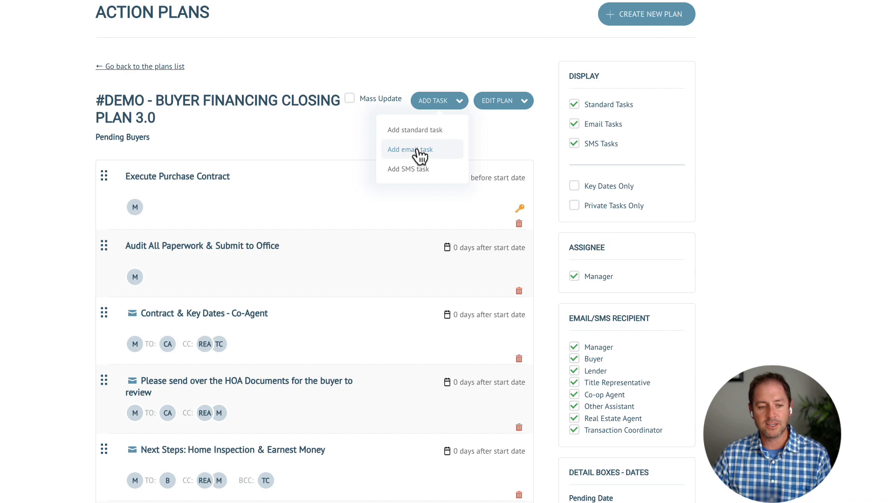
pyautogui.click(183, 314)
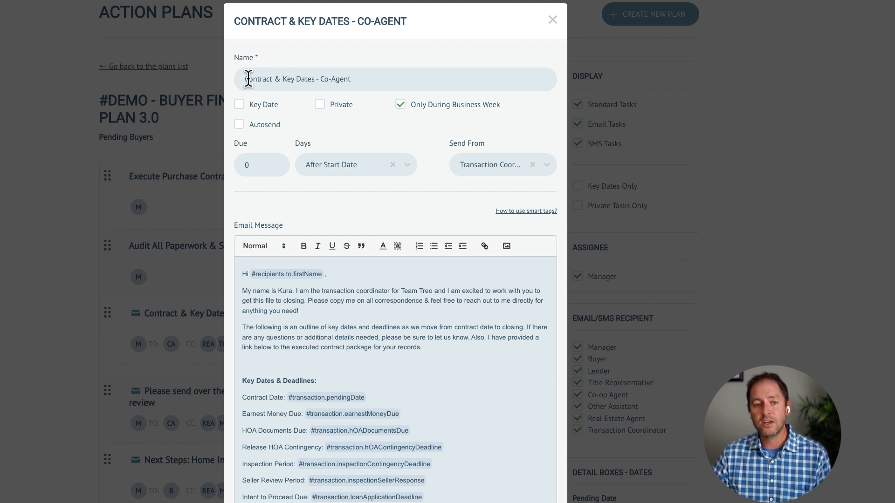
pyautogui.moveTo(237, 79); pyautogui.dragTo(359, 90)
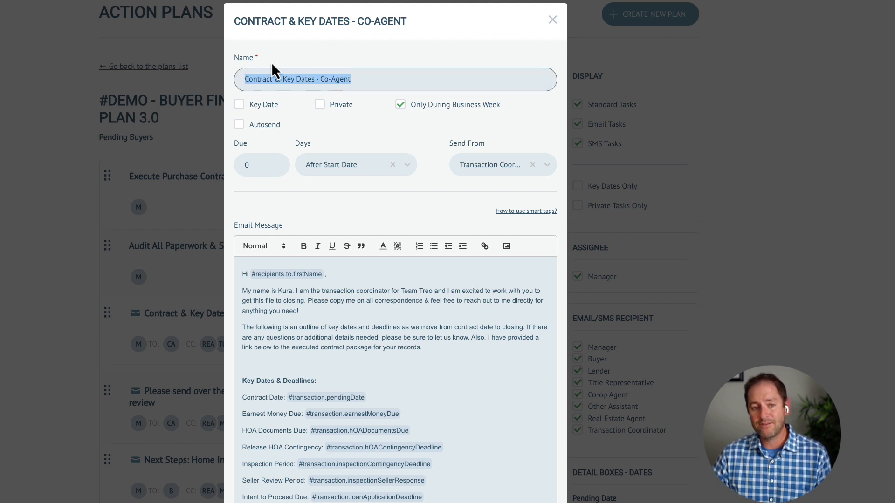
pyautogui.click(376, 86)
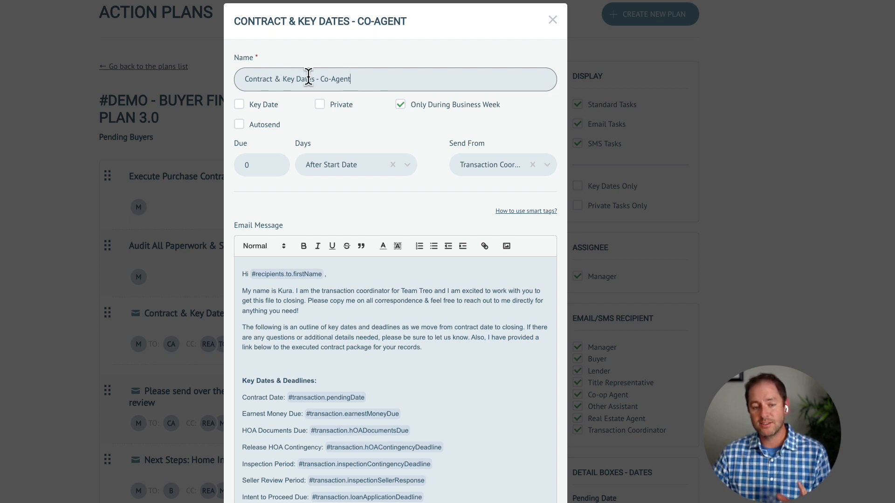
pyautogui.scroll(-2, 365, 322)
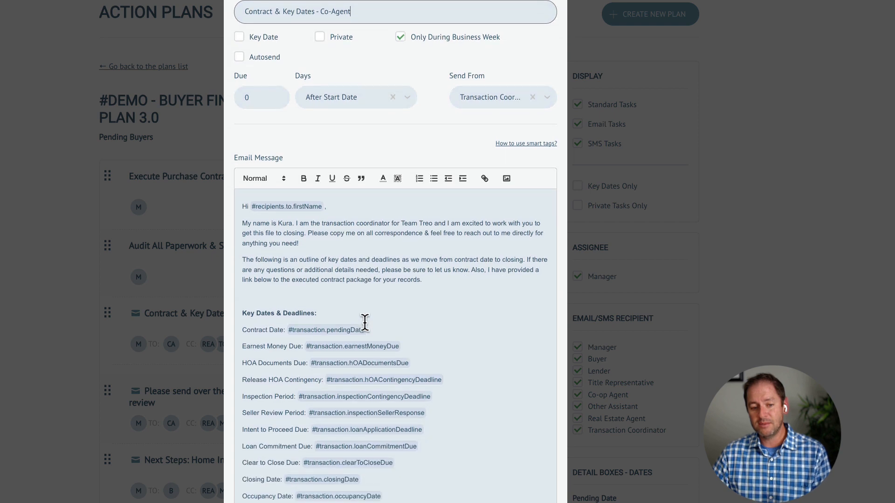
pyautogui.scroll(-2, 365, 321)
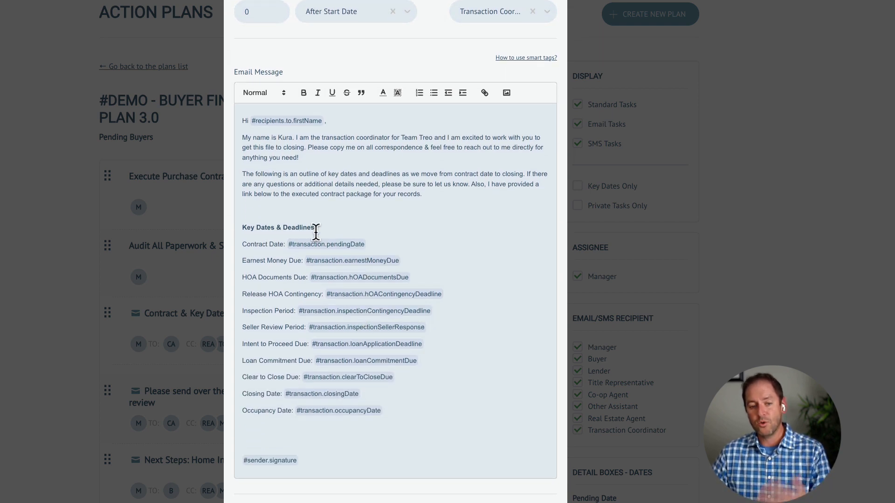
pyautogui.scroll(4, 327, 292)
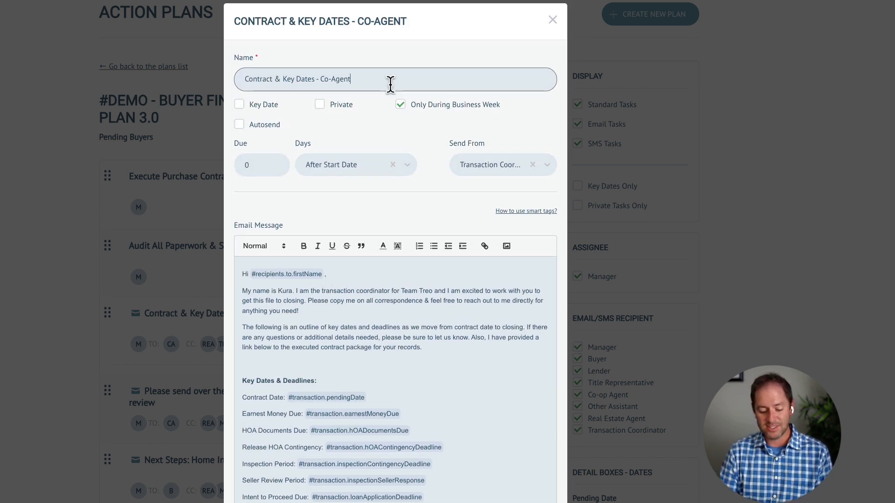
# Append a property address to the email task's name and remove it again.
pyautogui.write('- ')
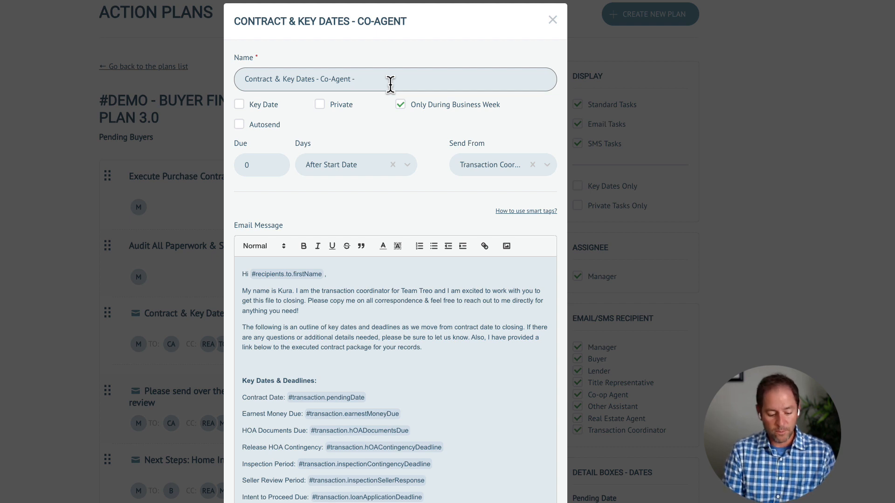
pyautogui.write('123 Main ')
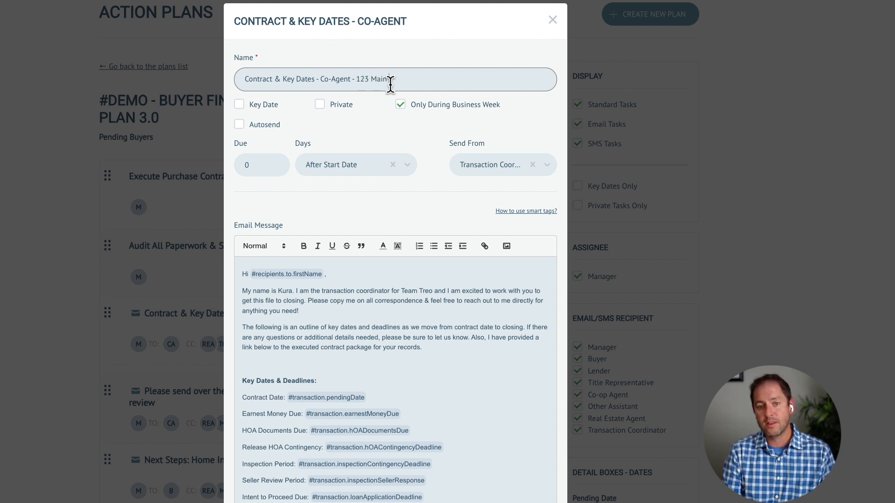
pyautogui.write('S')
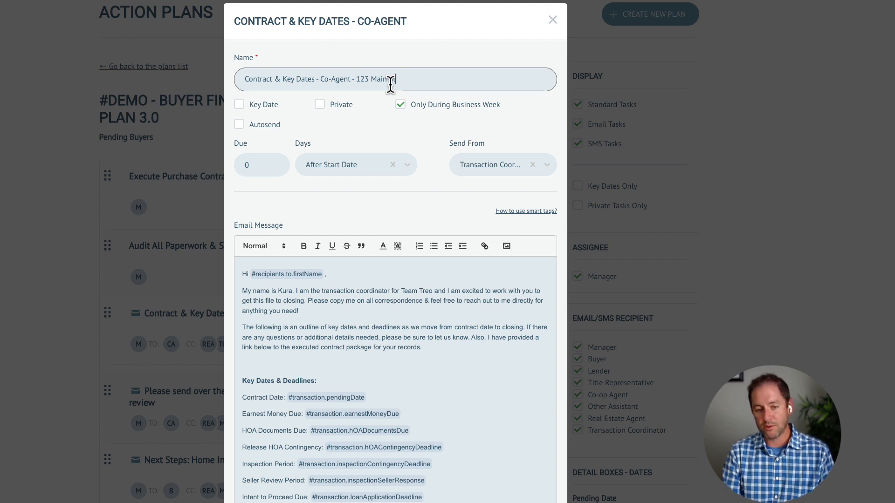
pyautogui.press('BackSpace')
pyautogui.press('BackSpace')
pyautogui.press('BackSpace')
pyautogui.press('BackSpace')
pyautogui.press('BackSpace')
pyautogui.press('BackSpace')
pyautogui.press('BackSpace')
pyautogui.press('BackSpace')
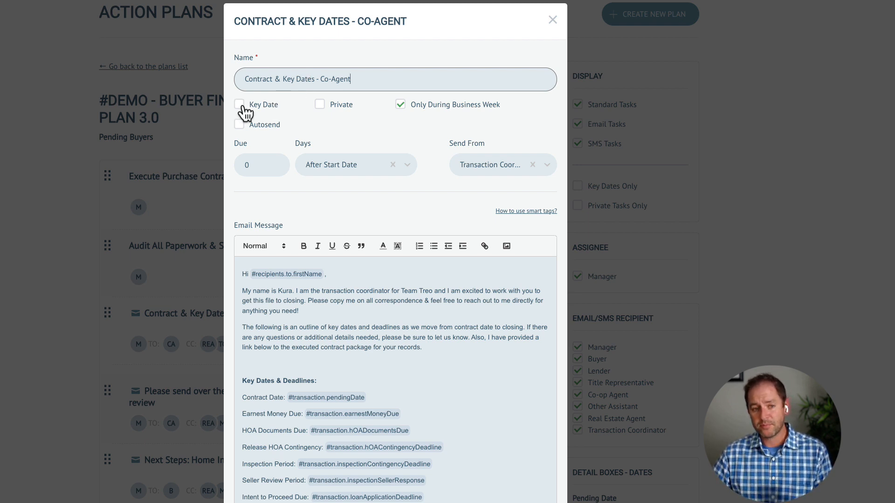
# Try the Autosend option on the email task and review the available Send From roles.
pyautogui.click(239, 125)
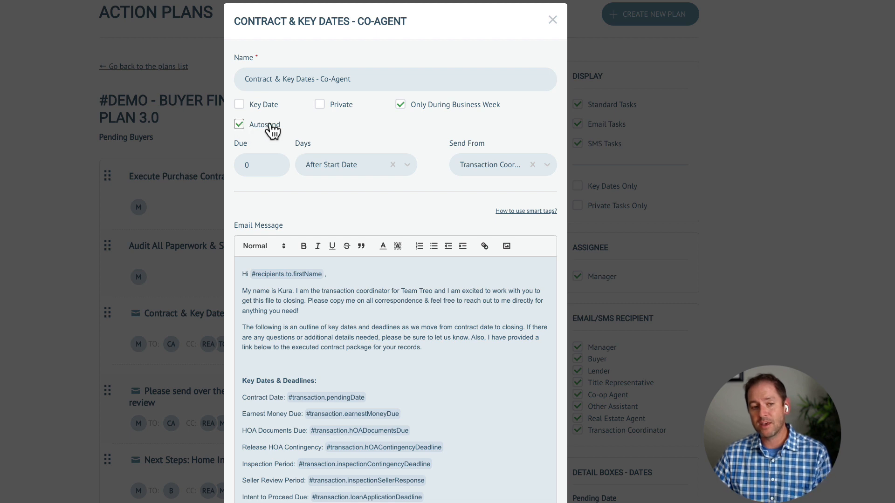
pyautogui.click(239, 125)
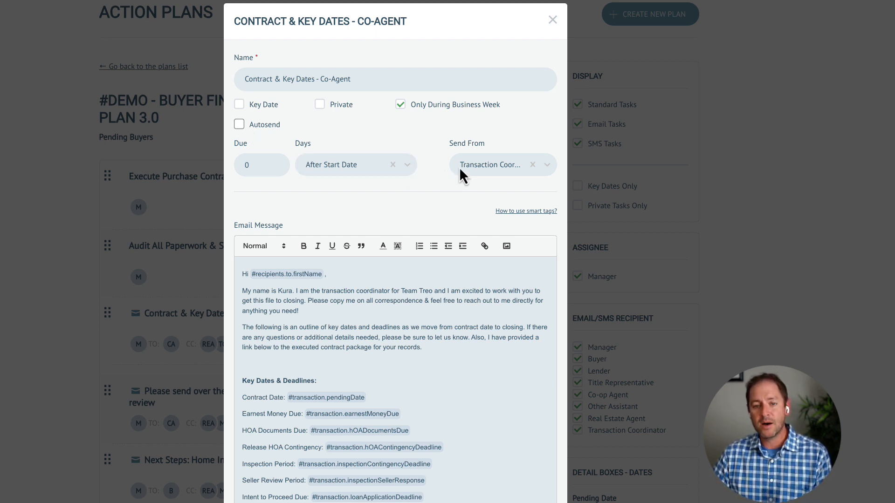
pyautogui.click(477, 167)
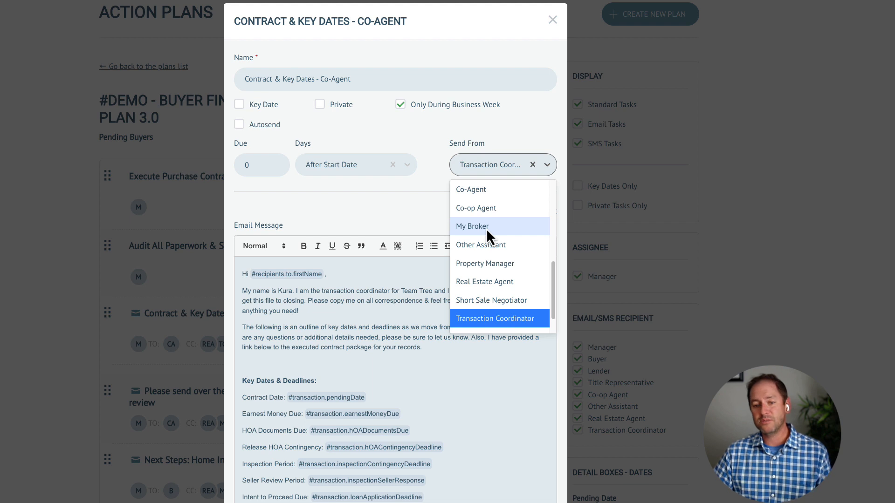
pyautogui.click(381, 214)
pyautogui.scroll(-3, 401, 205)
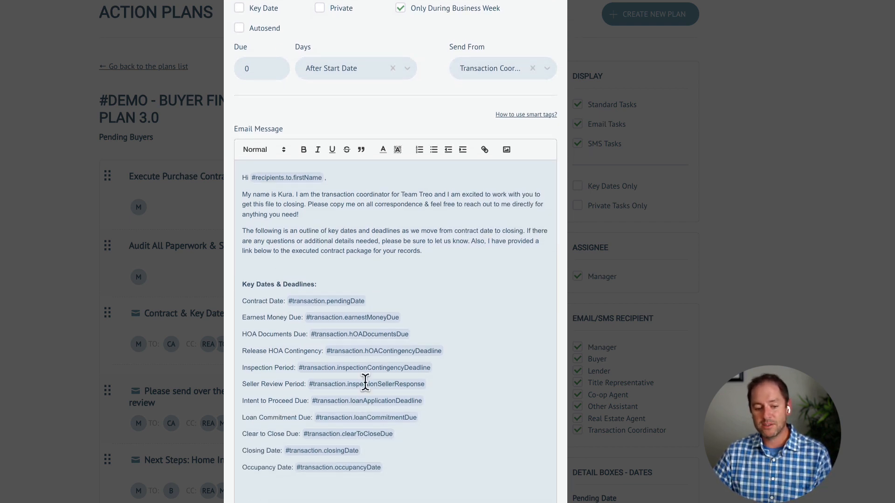
# Review the key-date smart tags in the email message and which transaction parties receive the email or a CC.
pyautogui.scroll(-2, 365, 382)
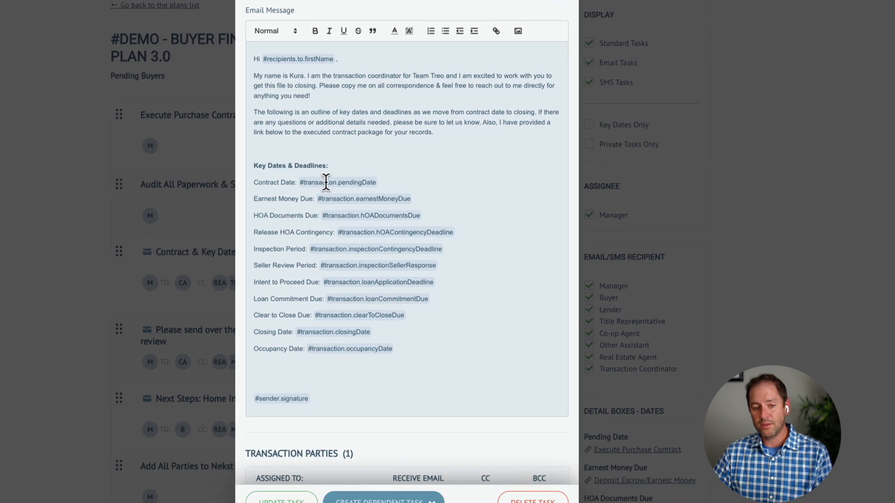
pyautogui.scroll(-4, 414, 223)
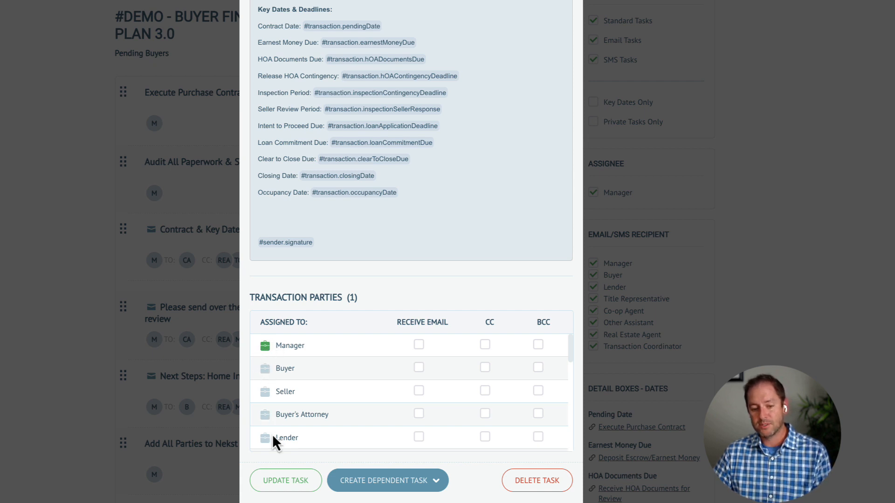
pyautogui.scroll(-5, 419, 373)
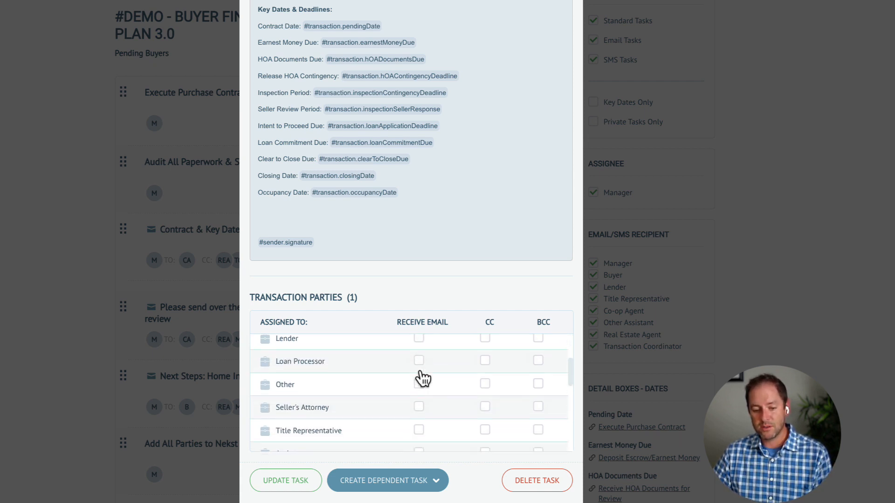
pyautogui.click(419, 368)
pyautogui.scroll(-3, 420, 371)
pyautogui.scroll(3, 419, 377)
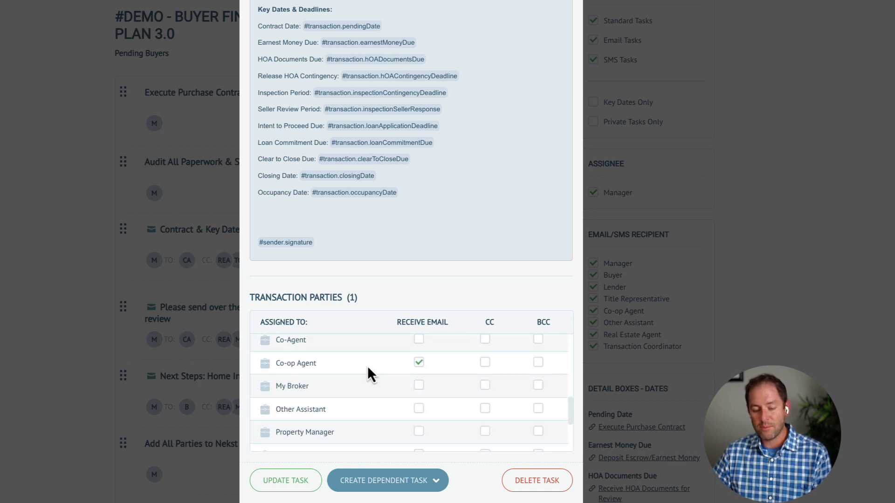
pyautogui.scroll(-3, 465, 366)
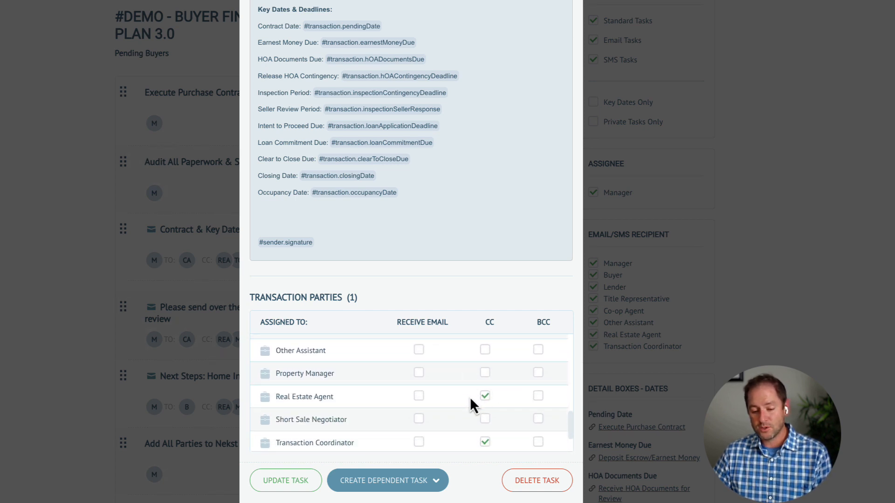
pyautogui.scroll(-1, 470, 397)
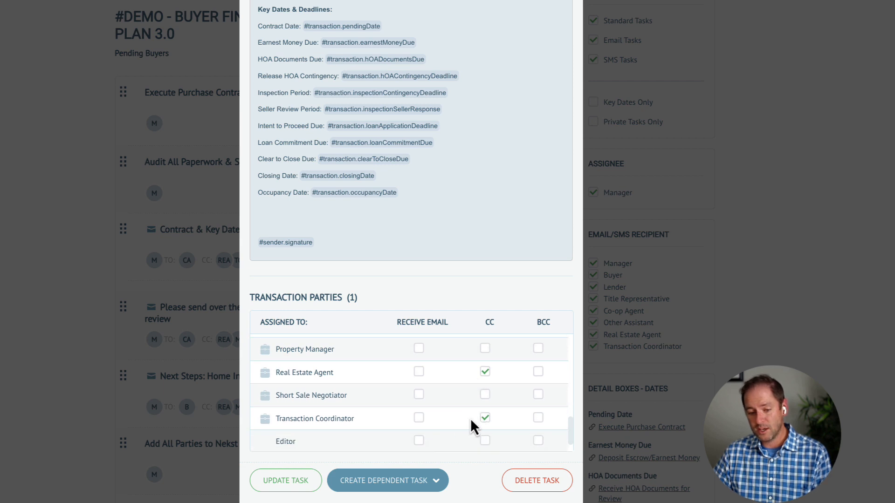
# Add the Manager as a CC recipient of the Contract & Key Dates - Co-Agent email and update the task.
pyautogui.scroll(5, 470, 415)
pyautogui.click(485, 345)
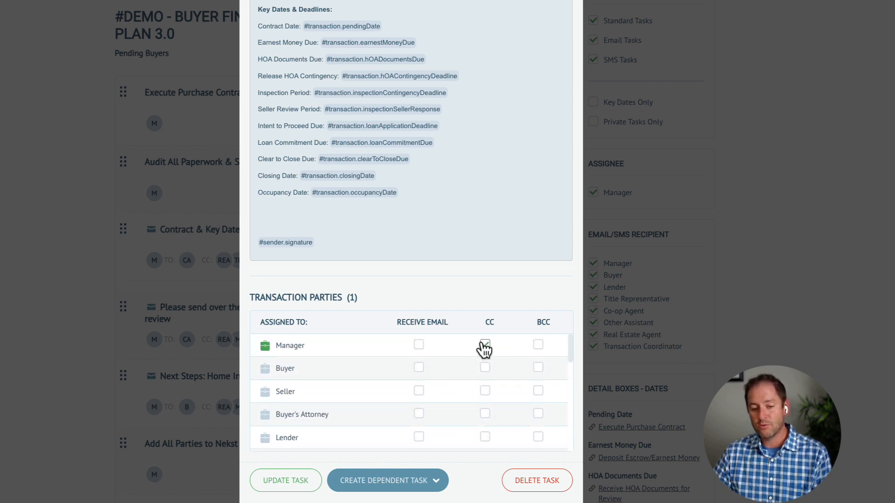
pyautogui.click(288, 484)
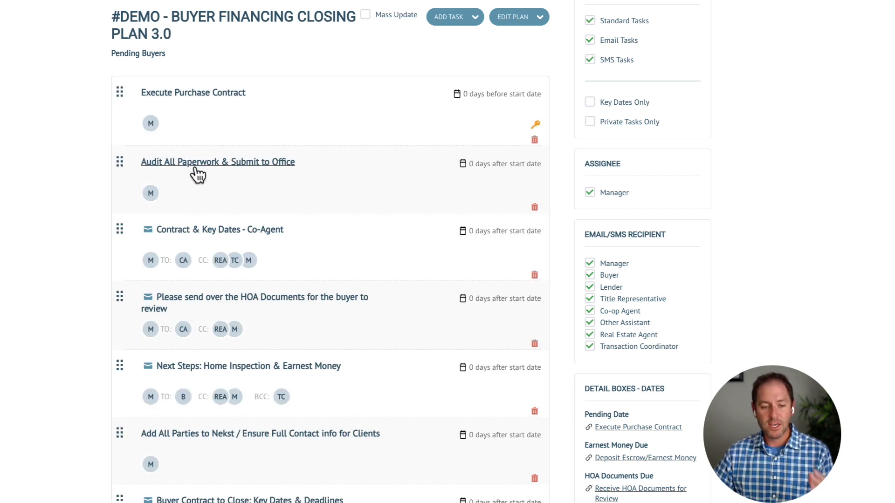
# Filter the plan to display only email tasks by hiding the standard and SMS tasks.
pyautogui.scroll(3, 595, 184)
pyautogui.scroll(-1, 598, 378)
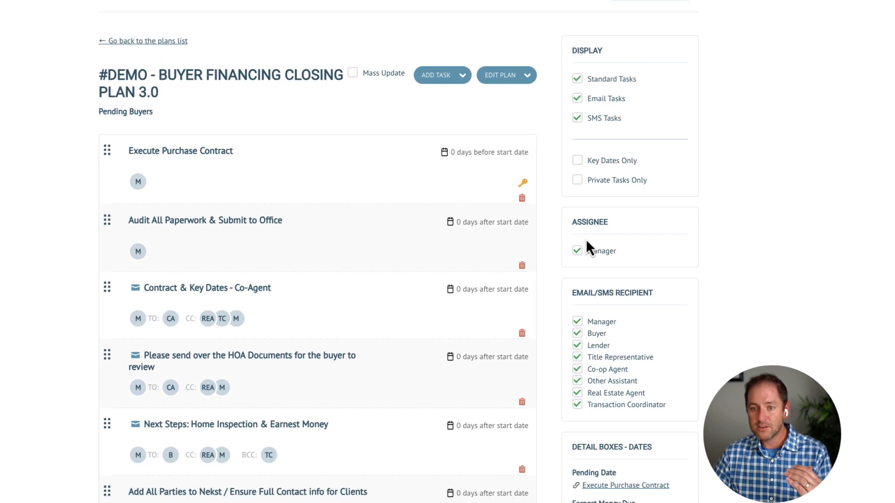
pyautogui.scroll(1, 583, 149)
pyautogui.click(578, 132)
pyautogui.click(578, 93)
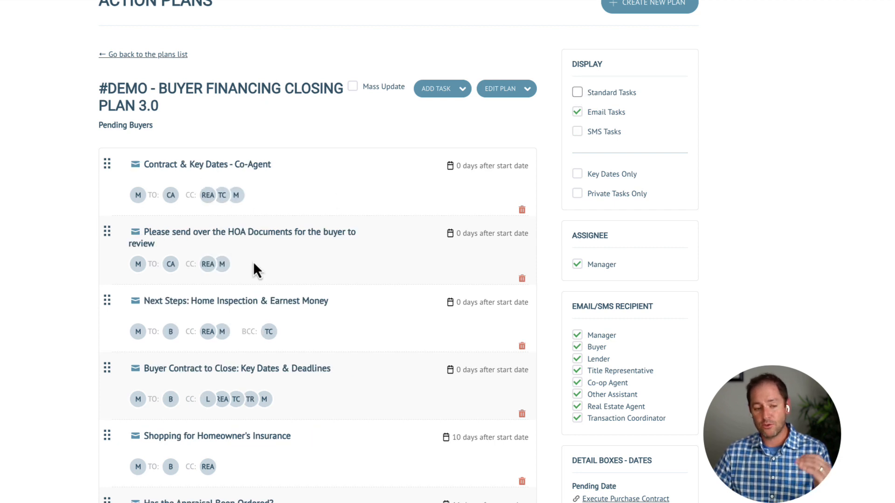
# Look through the plan's email tasks, examining their recipients and due timing, and return to the display filters.
pyautogui.scroll(-1, 270, 282)
pyautogui.scroll(-2, 270, 285)
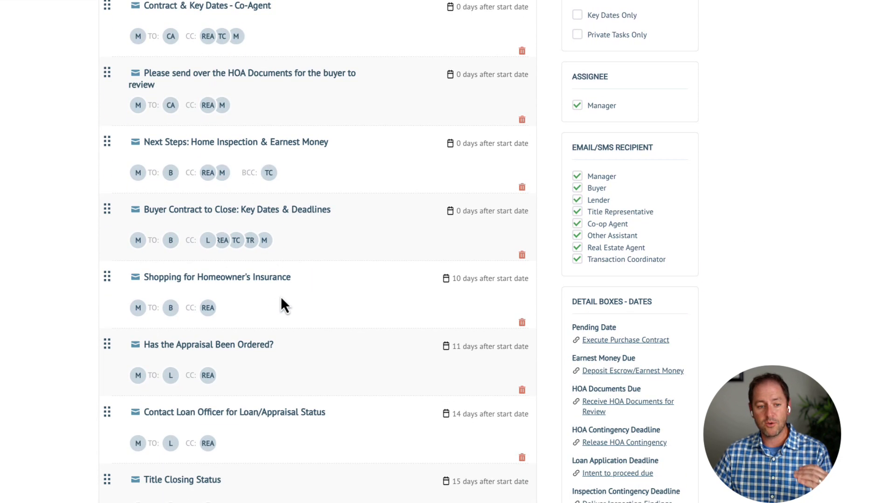
pyautogui.scroll(-2, 282, 299)
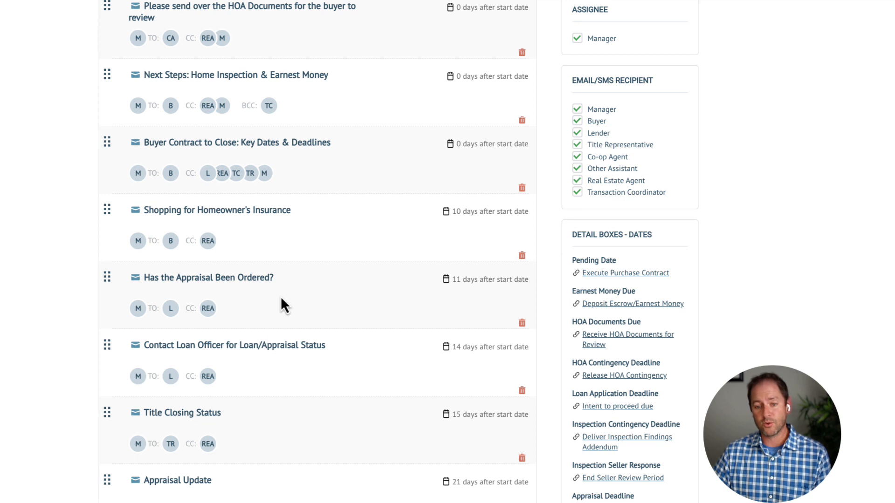
pyautogui.scroll(-5, 281, 298)
pyautogui.scroll(-7, 279, 307)
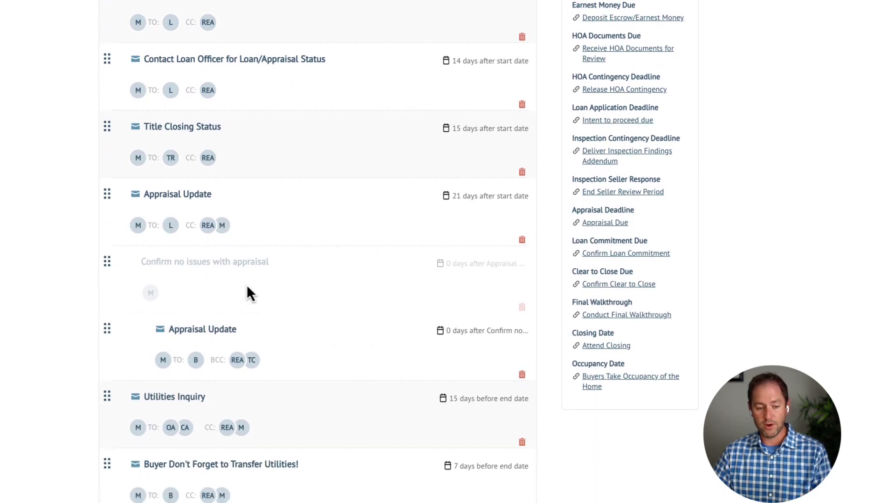
pyautogui.scroll(-10, 250, 459)
pyautogui.scroll(14, 250, 460)
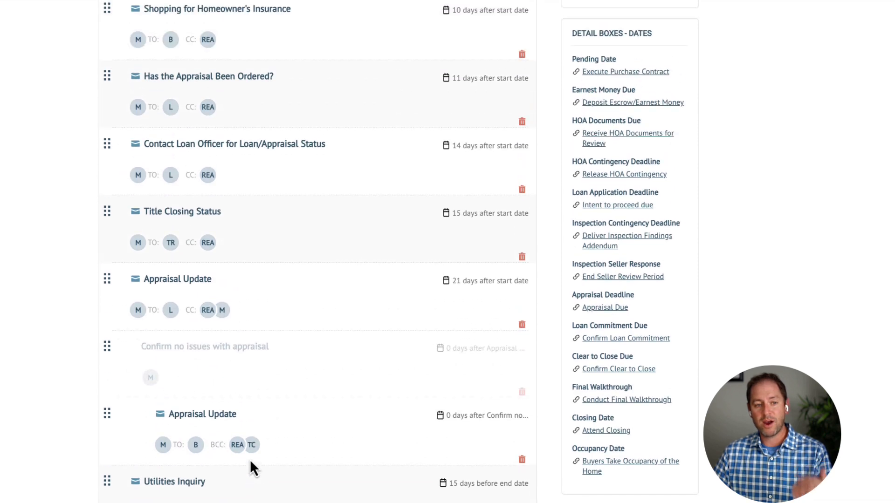
pyautogui.scroll(11, 250, 459)
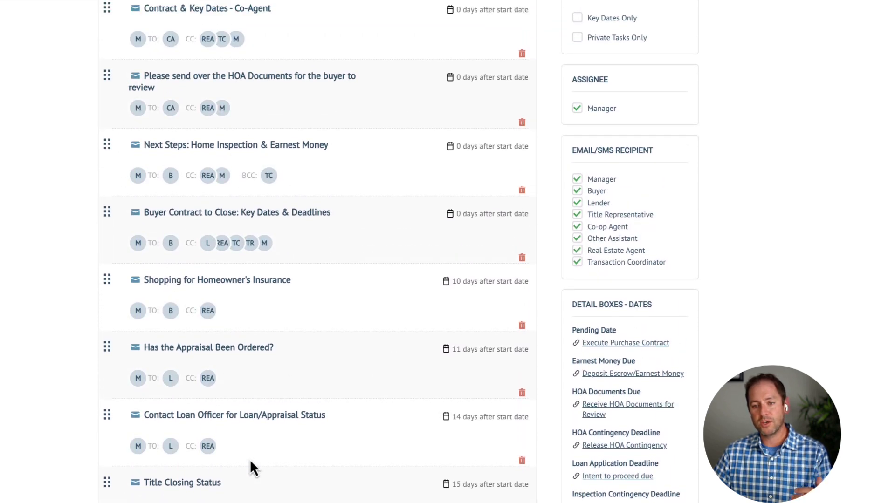
pyautogui.scroll(6, 250, 459)
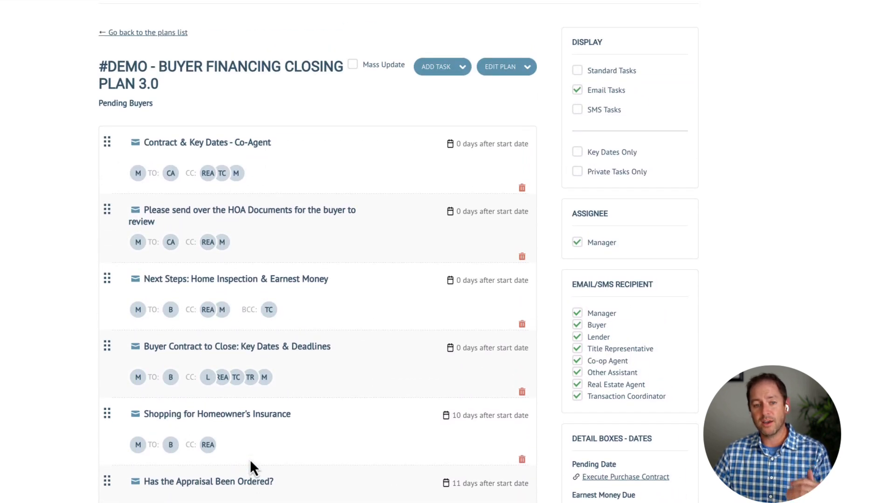
pyautogui.scroll(3, 250, 469)
pyautogui.scroll(3, 250, 460)
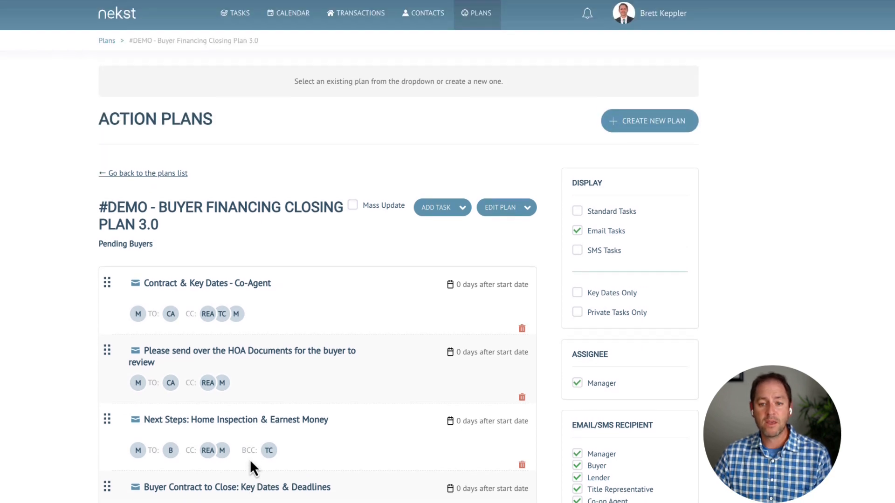
# Remove the email-only filter so that standard, email and SMS tasks are all displayed.
pyautogui.click(577, 233)
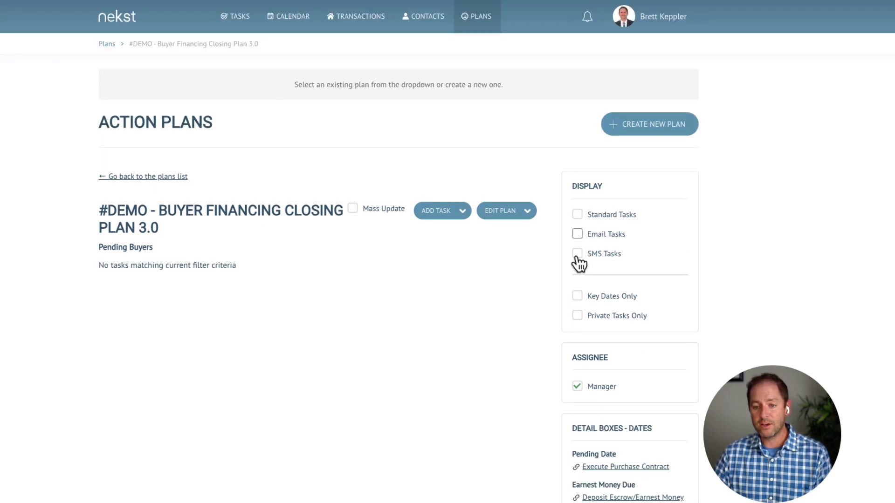
pyautogui.click(578, 255)
# Open the 1 Step Closer (Past HOA Contingency) SMS task, examine its text and recipients, and close it without updating.
pyautogui.scroll(-6, 295, 369)
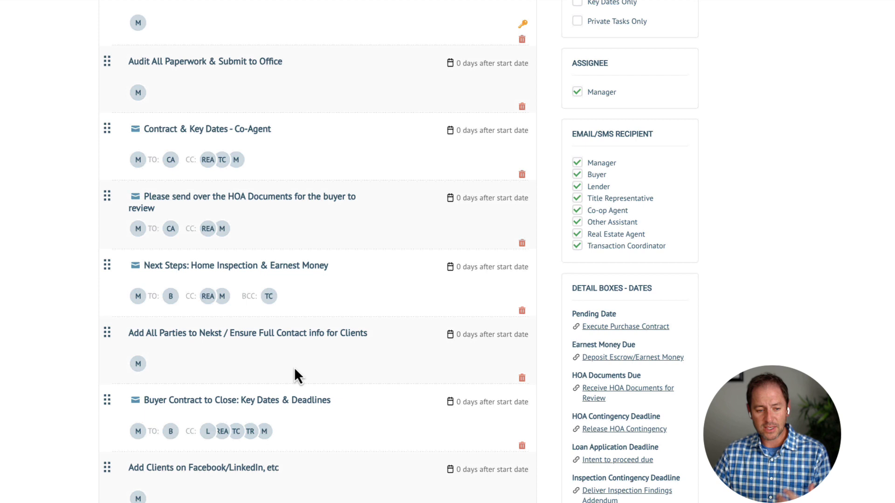
pyautogui.scroll(-15, 279, 368)
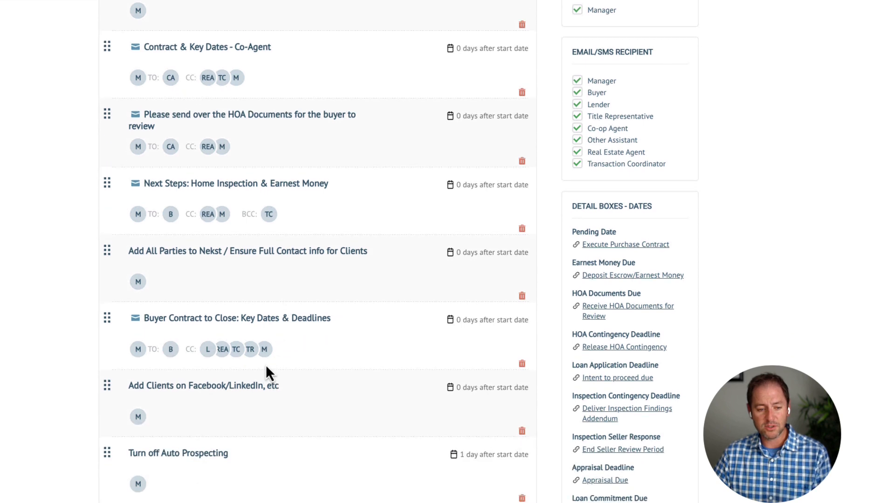
pyautogui.click(212, 364)
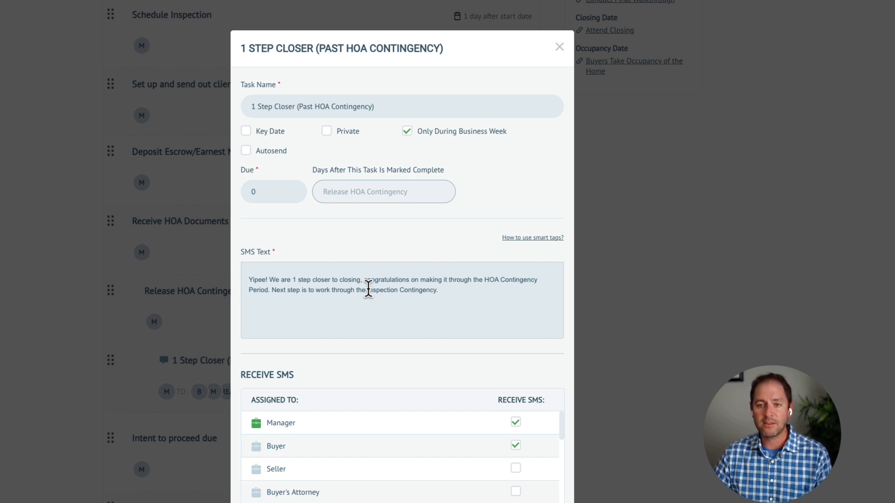
pyautogui.click(560, 47)
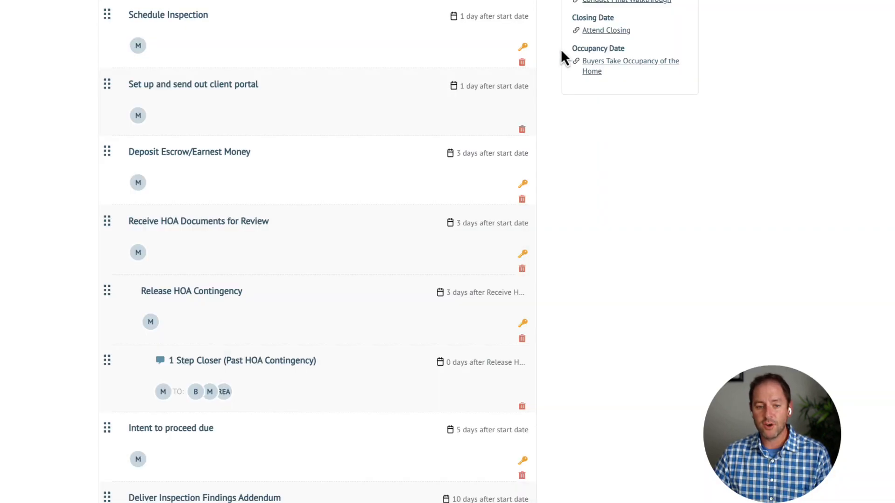
# Look through the full plan, examining the dependent tasks nested under the HOA documents and inspection findings tasks.
pyautogui.scroll(2, 298, 208)
pyautogui.scroll(2, 298, 211)
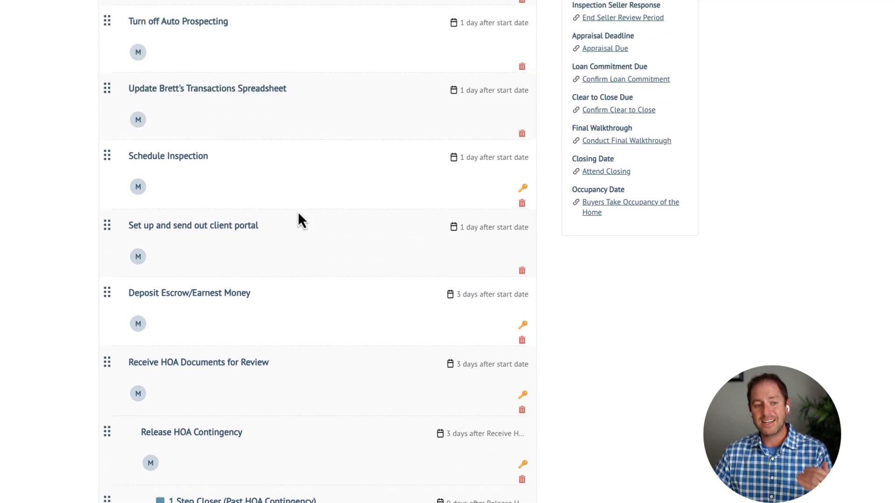
pyautogui.scroll(-1, 298, 211)
pyautogui.scroll(10, 297, 212)
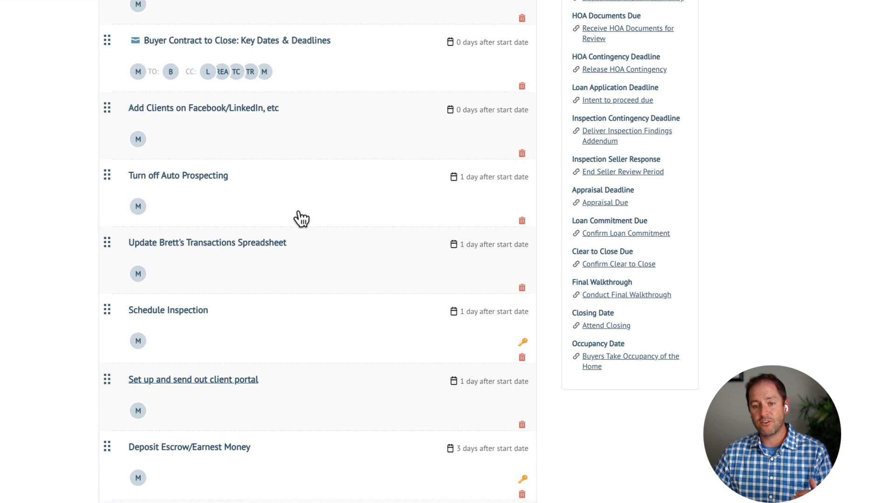
pyautogui.scroll(7, 298, 211)
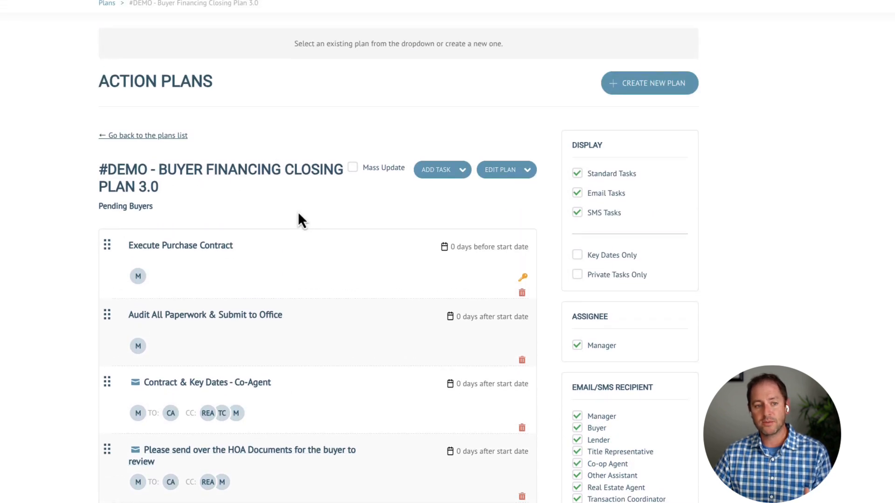
pyautogui.scroll(-5, 200, 215)
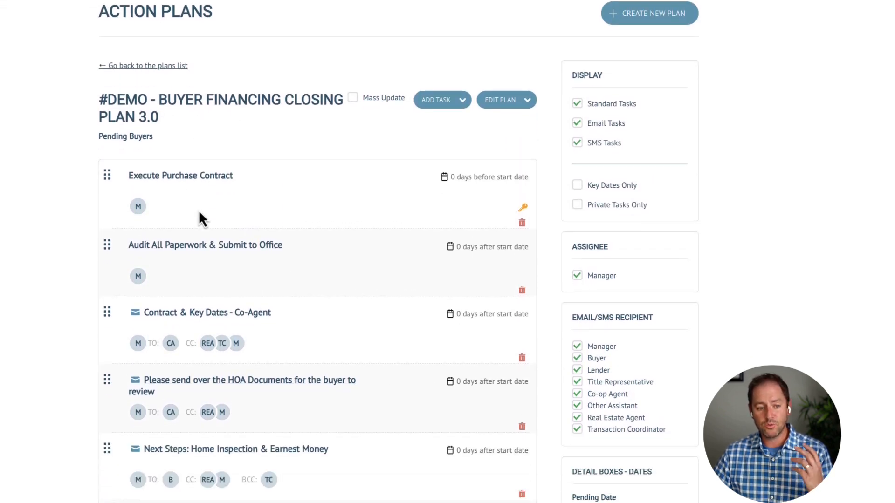
pyautogui.scroll(-14, 199, 211)
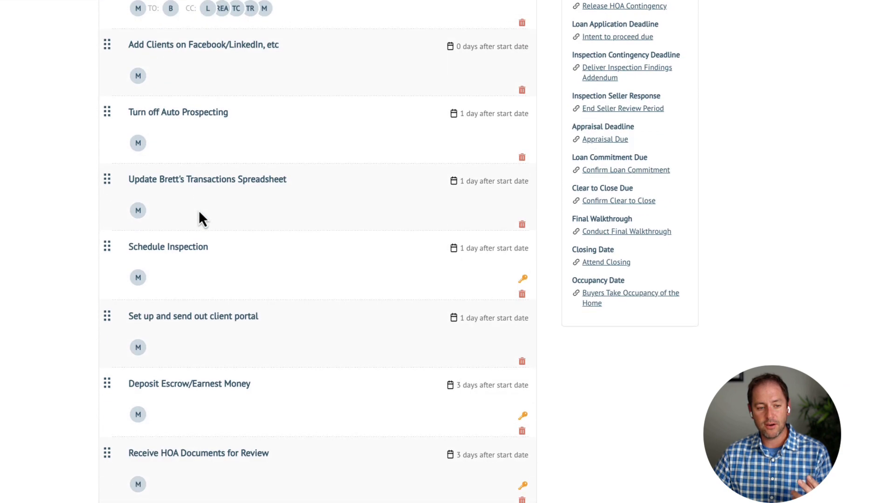
pyautogui.scroll(-1, 200, 214)
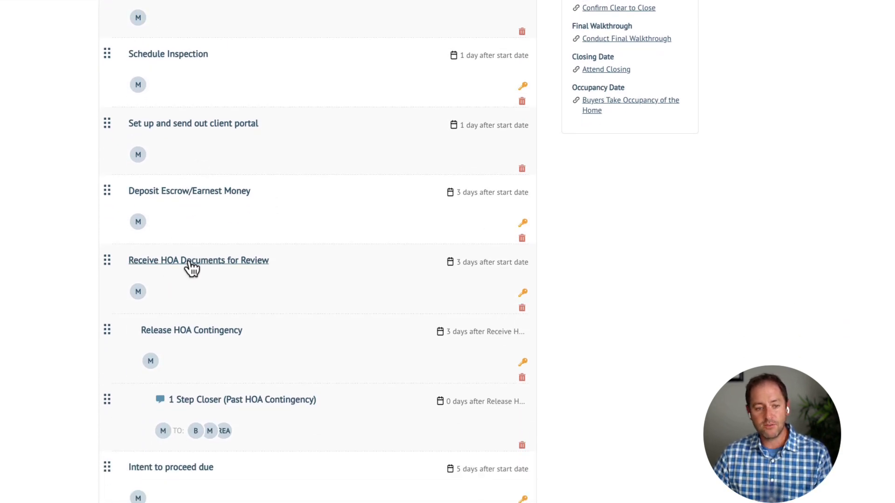
pyautogui.scroll(-9, 231, 309)
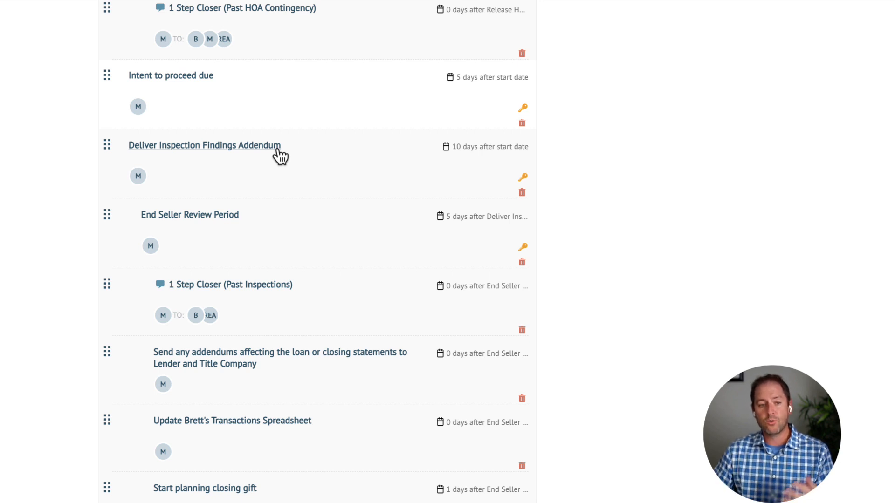
# Open the End Seller Review Period task, examine its due days and the task it depends on, and close it without updating.
pyautogui.click(196, 216)
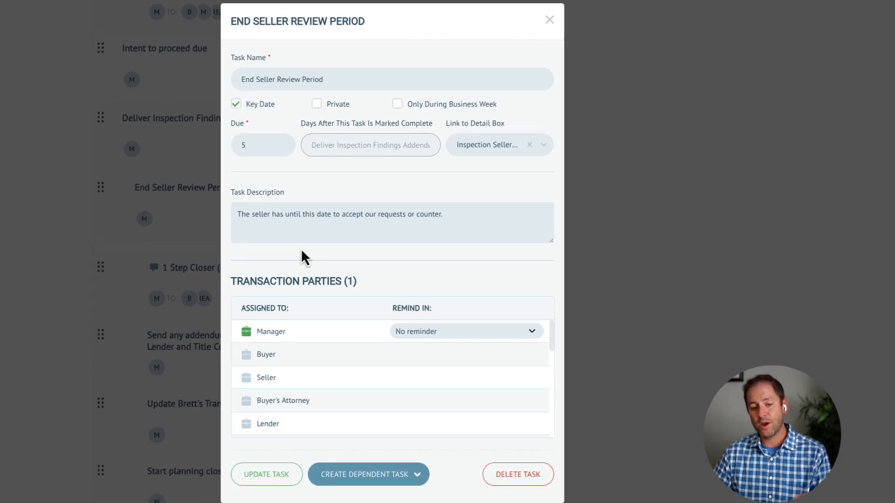
pyautogui.doubleClick(241, 144)
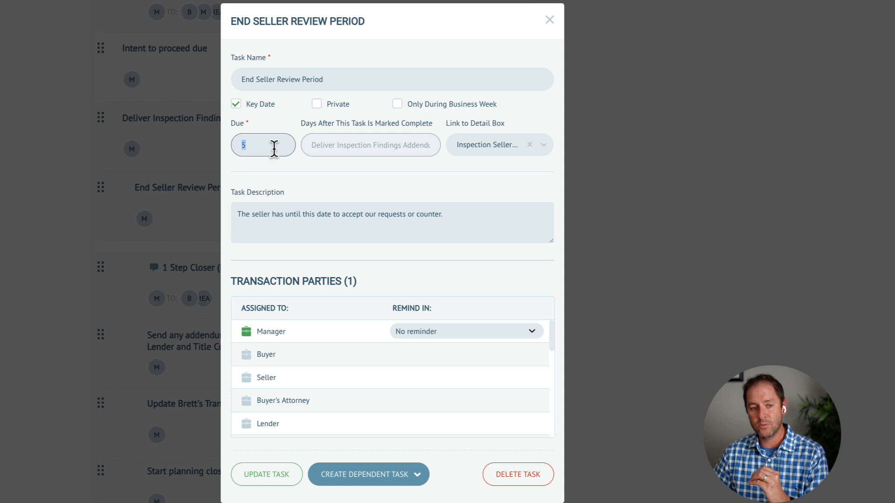
pyautogui.click(333, 146)
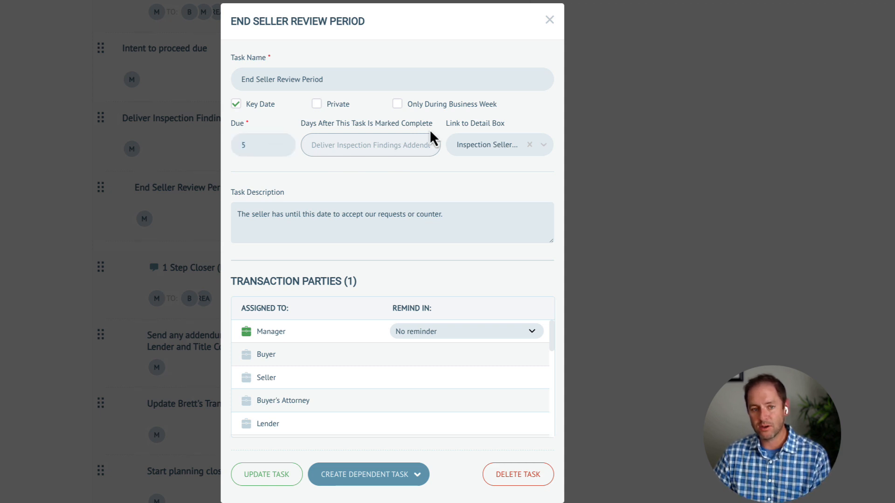
pyautogui.click(550, 21)
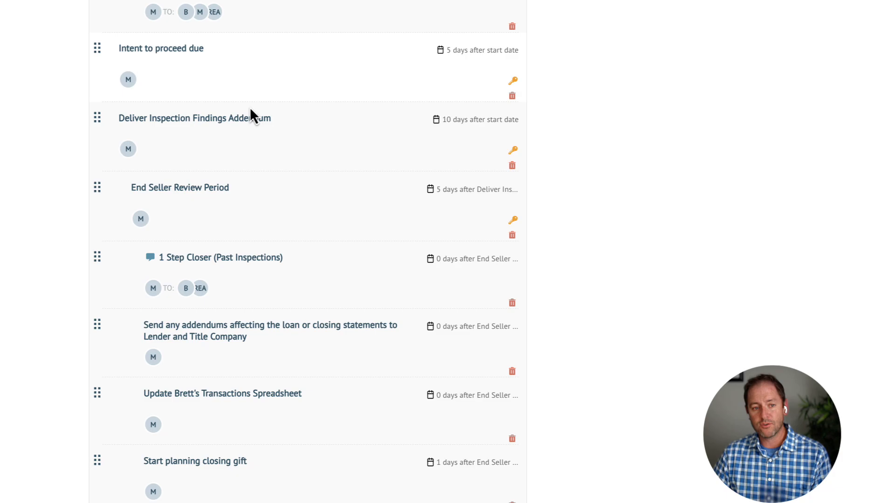
# Open the Deliver Inspection Findings Addendum task, examine its name and due days, and start adding a dependent SMS task to it.
pyautogui.click(197, 122)
pyautogui.moveTo(239, 75); pyautogui.dragTo(361, 73)
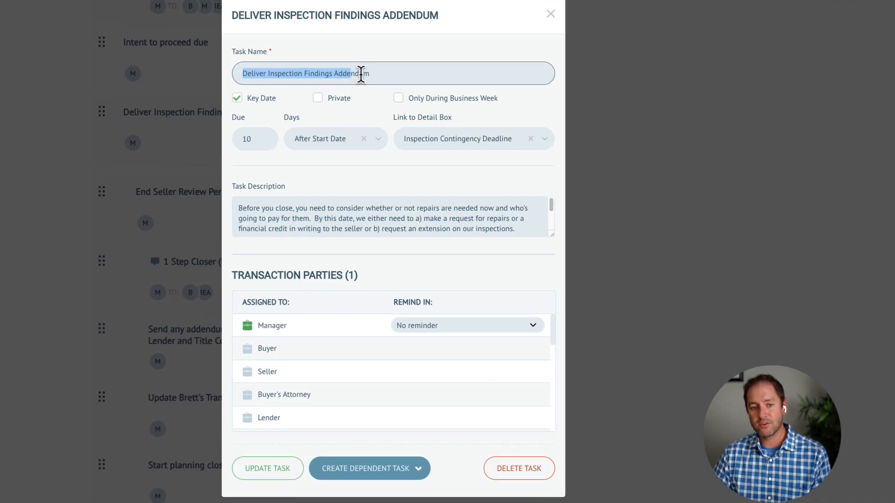
pyautogui.click(265, 140)
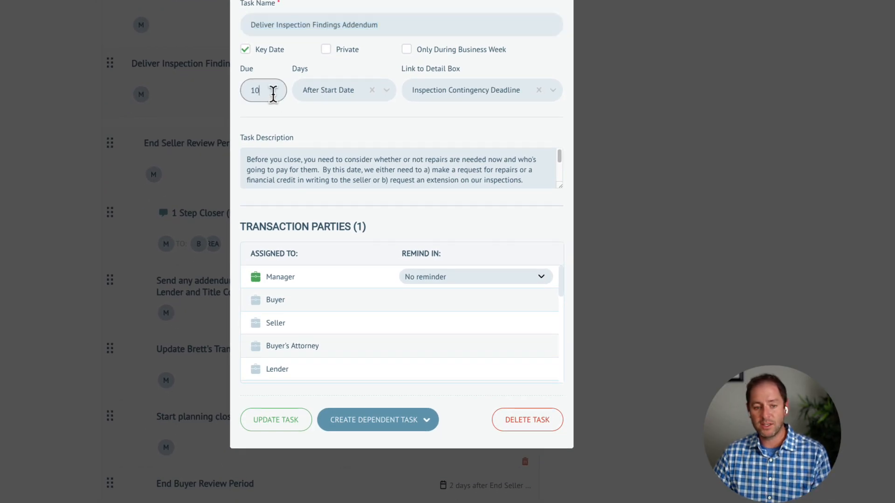
pyautogui.click(403, 422)
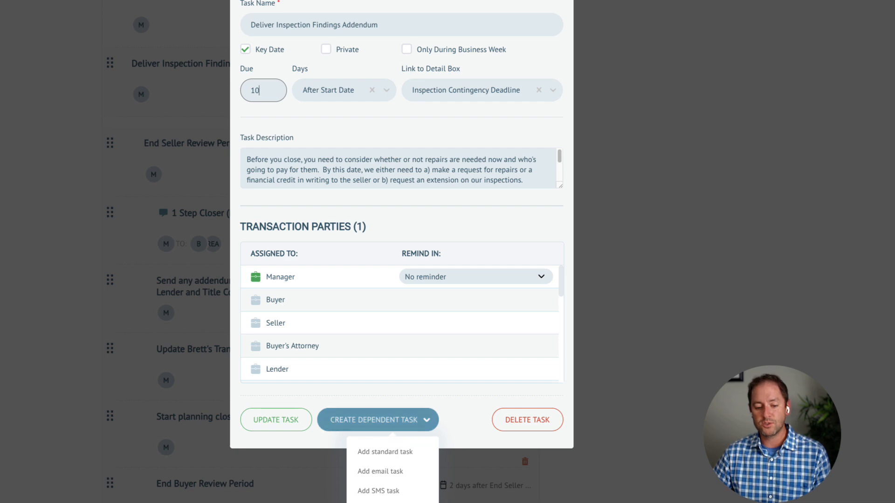
pyautogui.click(381, 489)
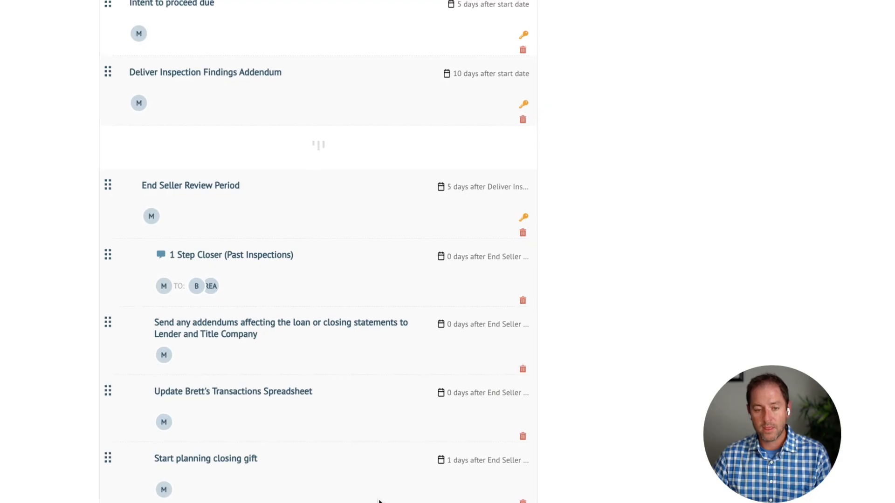
# Name the dependent SMS task "Great job completing inspections!".
pyautogui.click(298, 77)
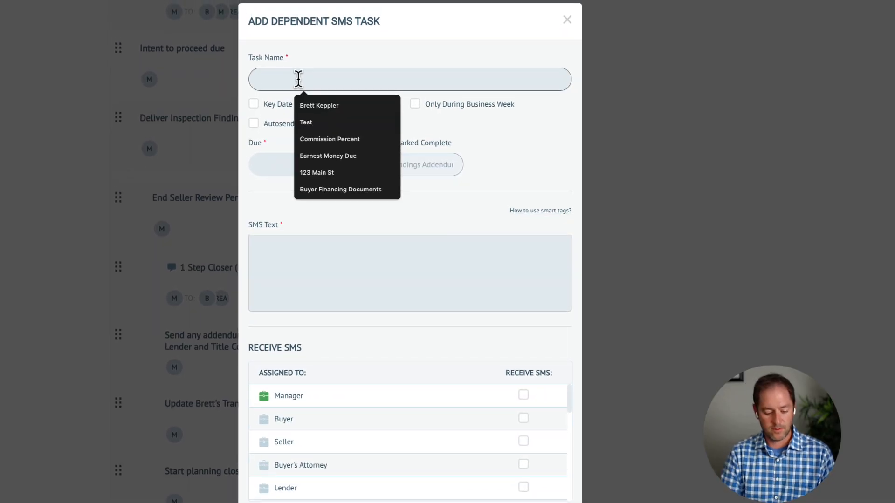
pyautogui.write('Great j')
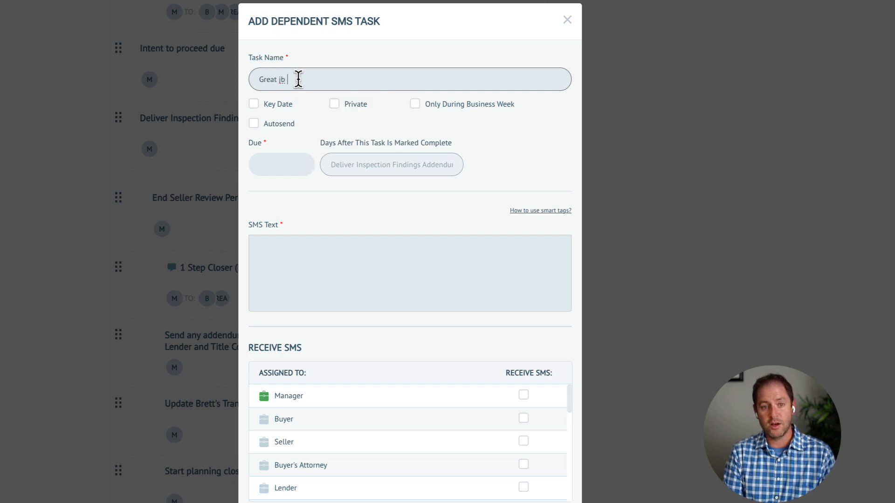
pyautogui.write('ob complet')
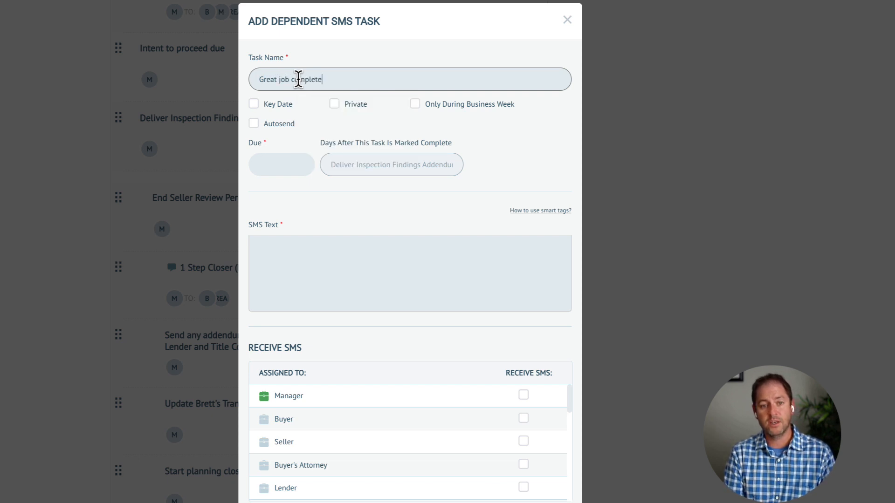
pyautogui.write('ing inspecti')
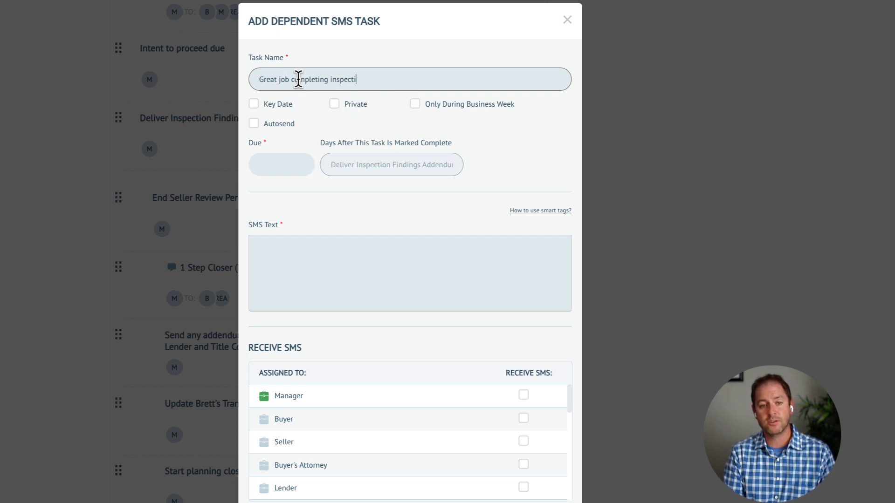
pyautogui.write('ons!')
# Write the SMS text "The inspection addendum has been sent, thanks for being timely! I'll update you once we get a response.".
pyautogui.click(298, 246)
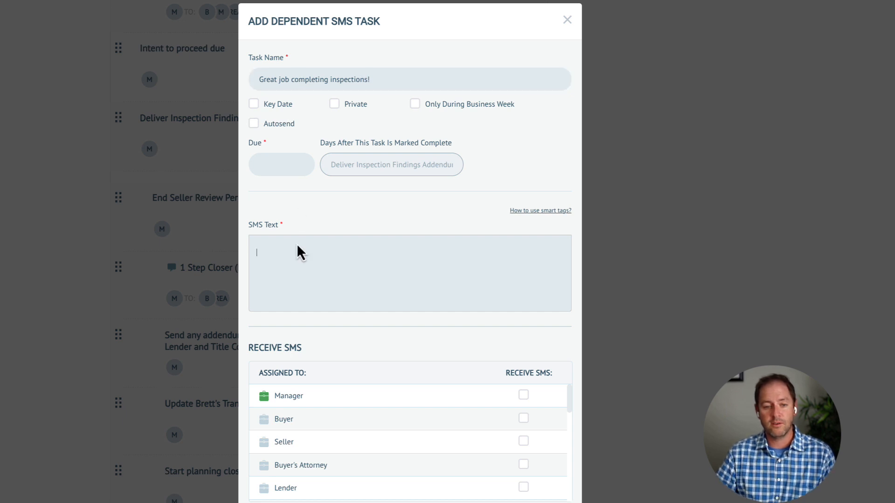
pyautogui.write('The')
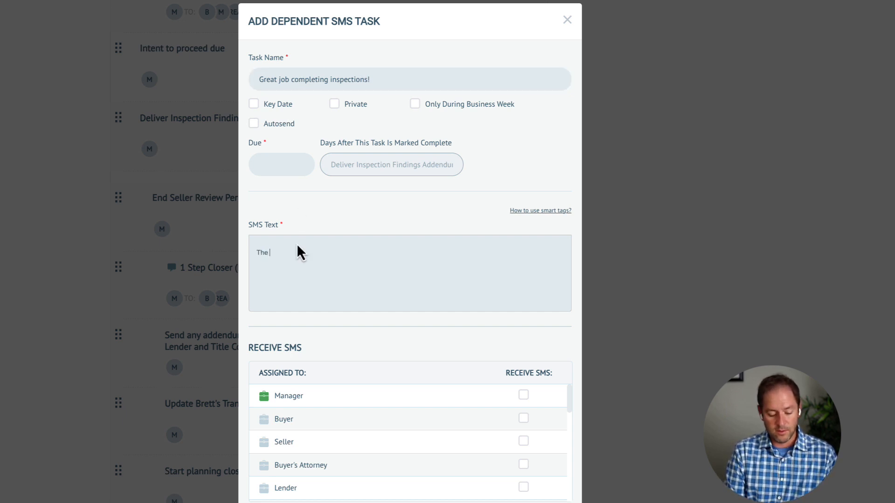
pyautogui.write(' inspection addendu')
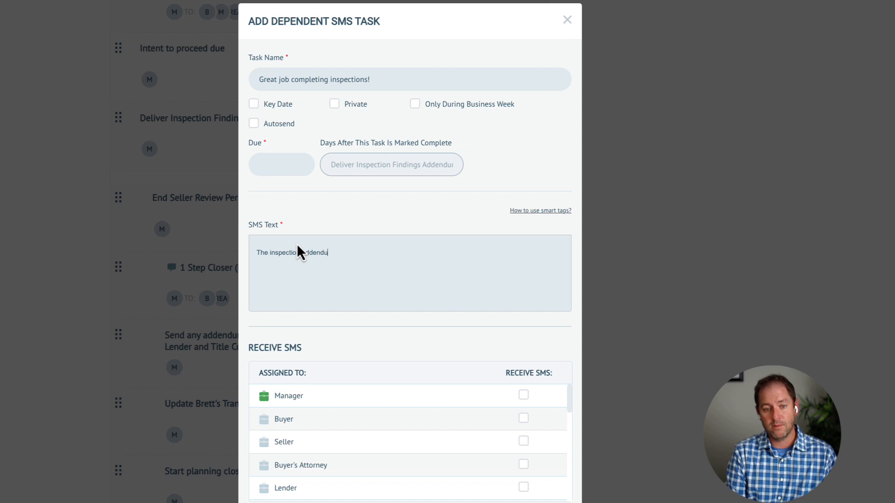
pyautogui.write('m has been sent, t')
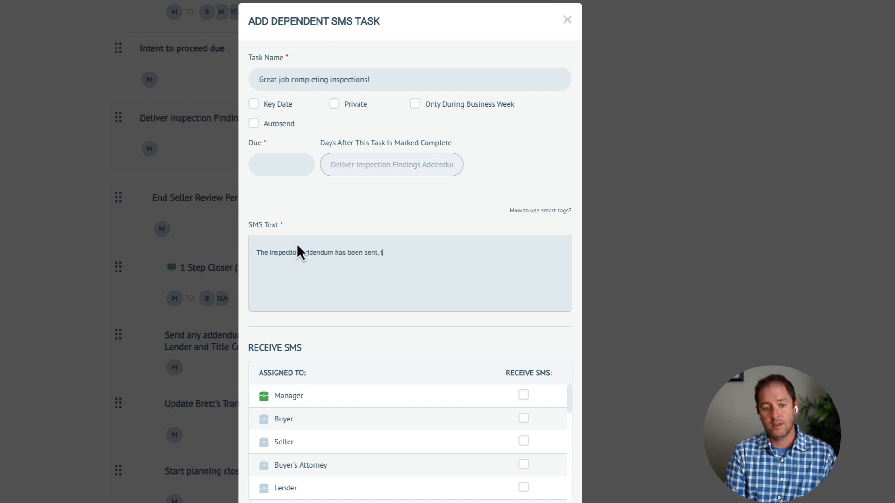
pyautogui.write('hanks for being timely@')
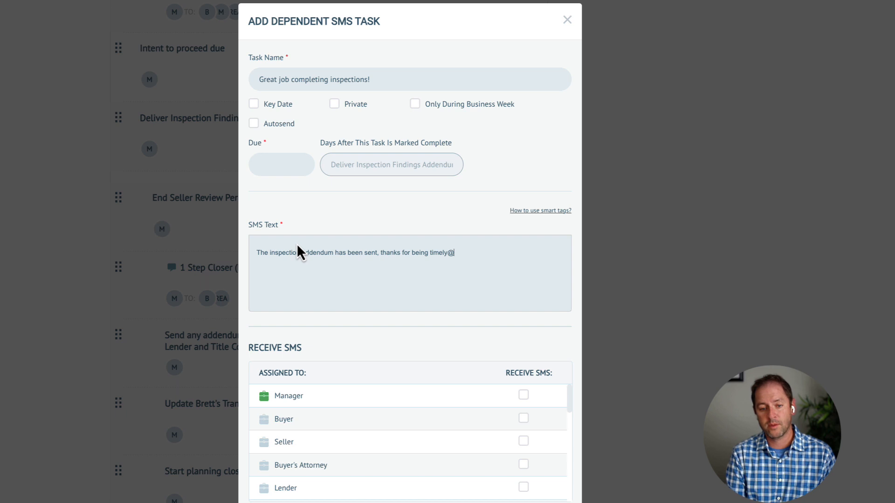
pyautogui.press('BackSpace')
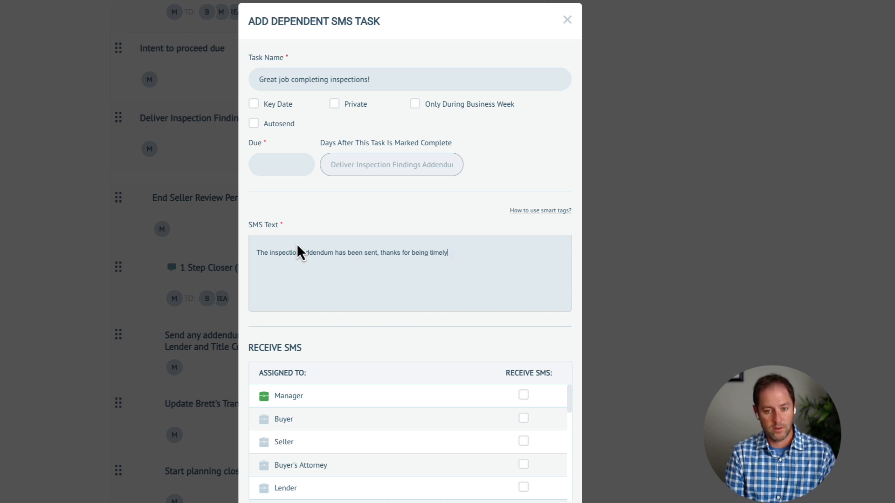
pyautogui.write("! I'll update yo")
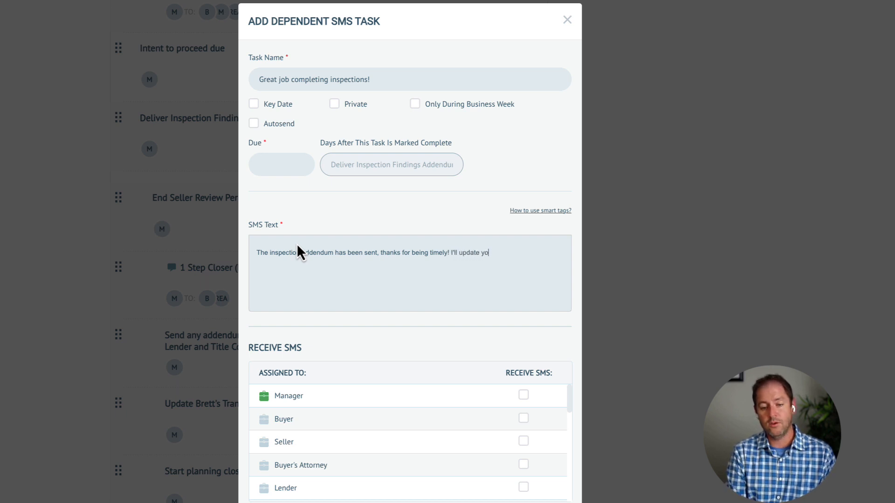
pyautogui.write('u once we get a response.')
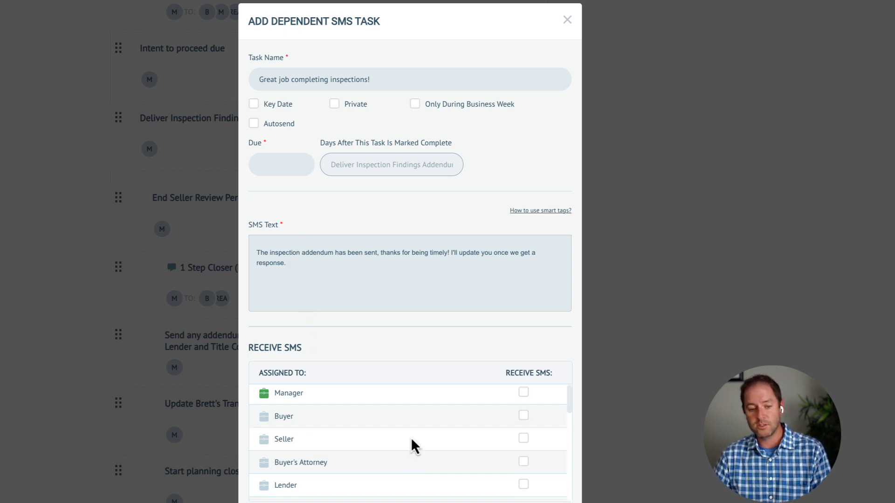
# Set the Buyer and Manager to receive the SMS, make it due 0 days after the parent task's completion, and save it.
pyautogui.scroll(-1, 412, 443)
pyautogui.scroll(1, 467, 438)
pyautogui.click(523, 418)
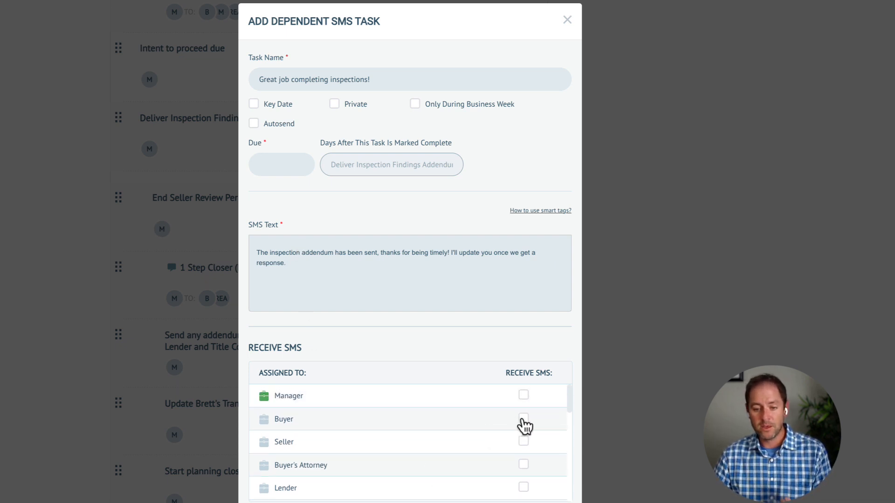
pyautogui.click(523, 396)
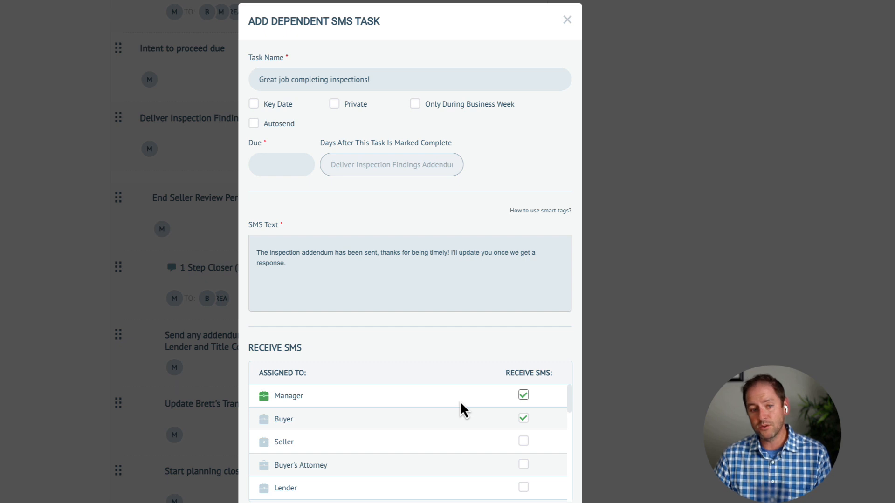
pyautogui.click(274, 165)
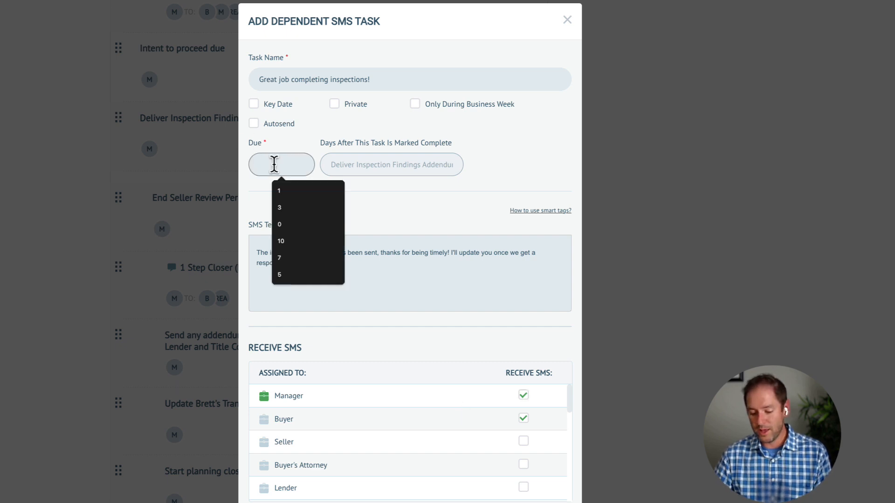
pyautogui.write('0')
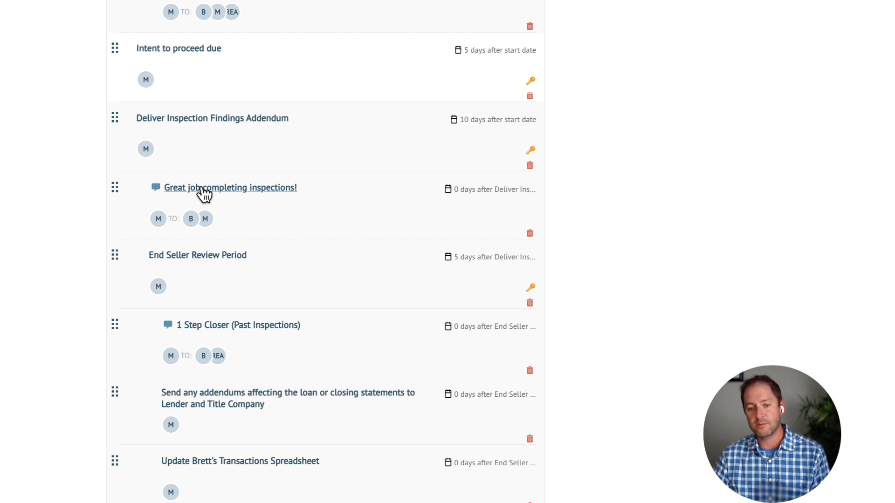
# Return to the start of the plan, open the Audit All Paperwork & Submit to Office task to examine it, and close it without updating.
pyautogui.scroll(12, 278, 245)
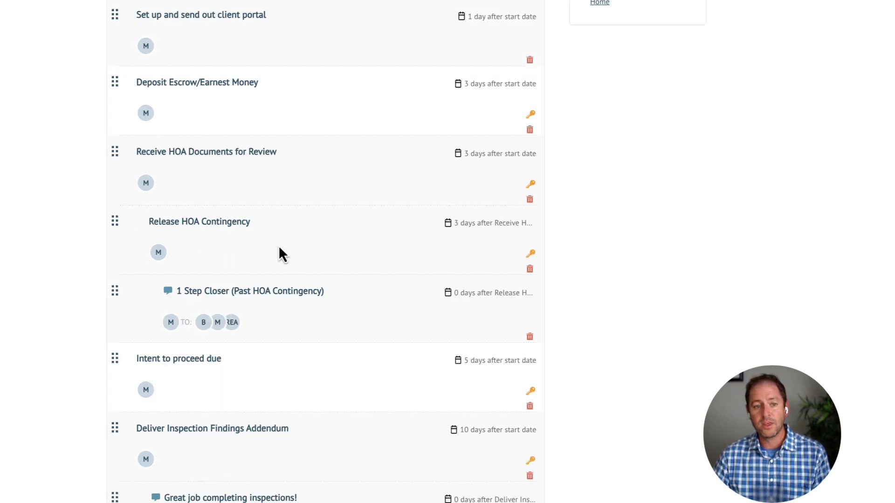
pyautogui.scroll(12, 279, 245)
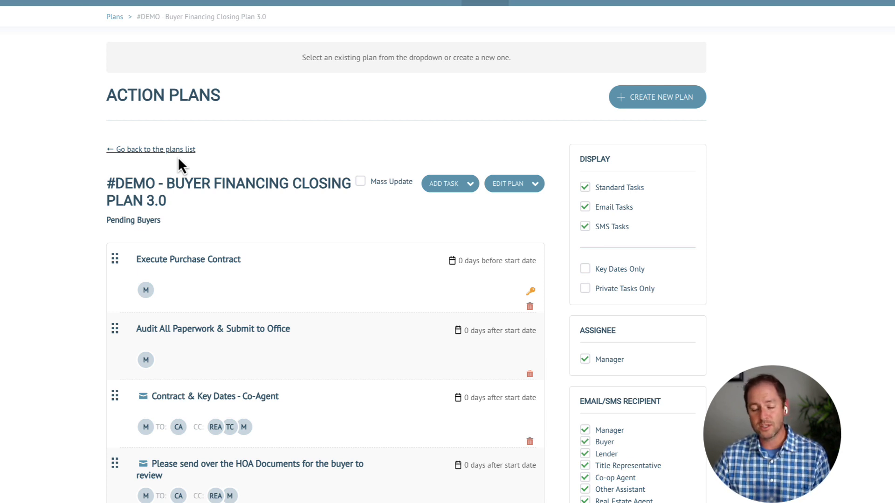
pyautogui.click(226, 335)
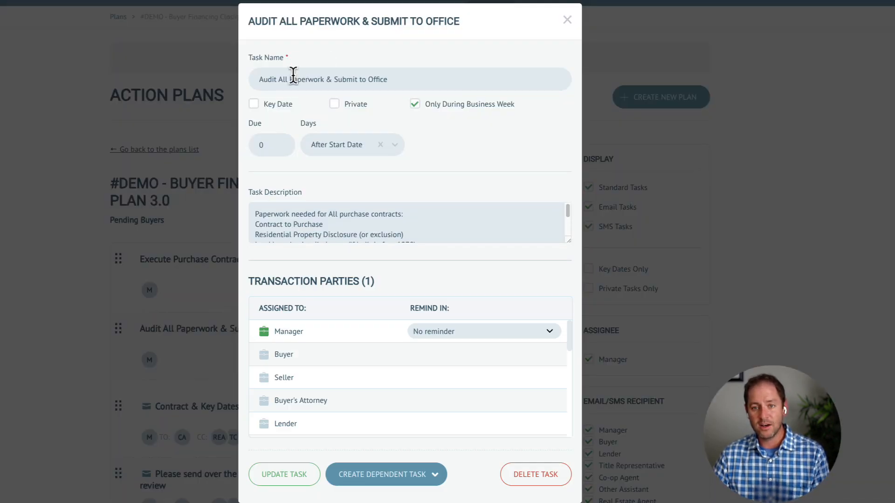
pyautogui.click(568, 21)
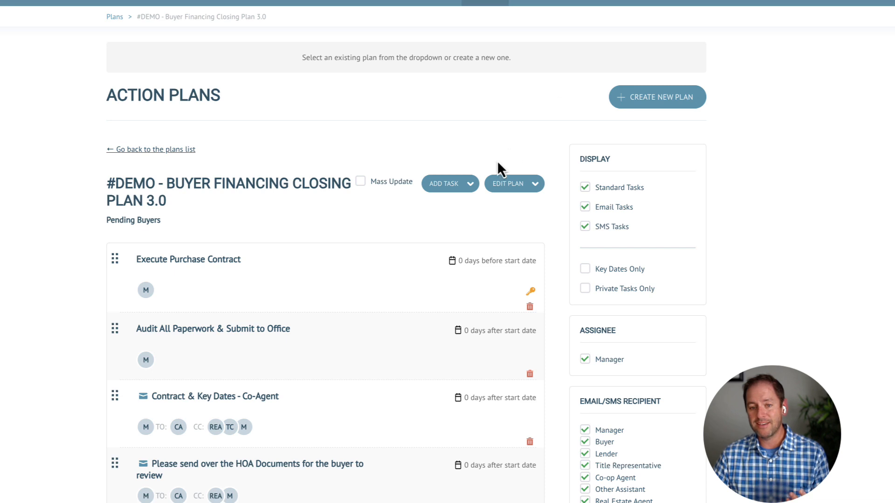
# Check which task types can be added, and turn on Mass Update to look over the plan's tasks with their bulk options.
pyautogui.click(469, 184)
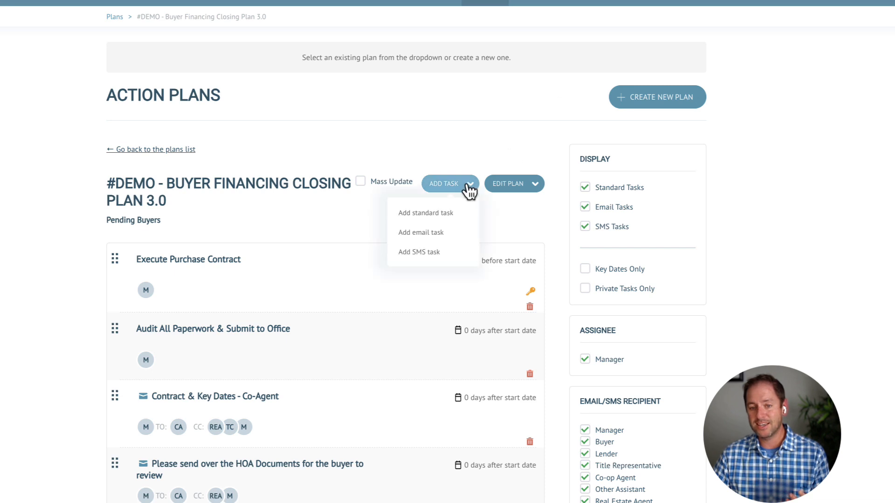
pyautogui.click(362, 183)
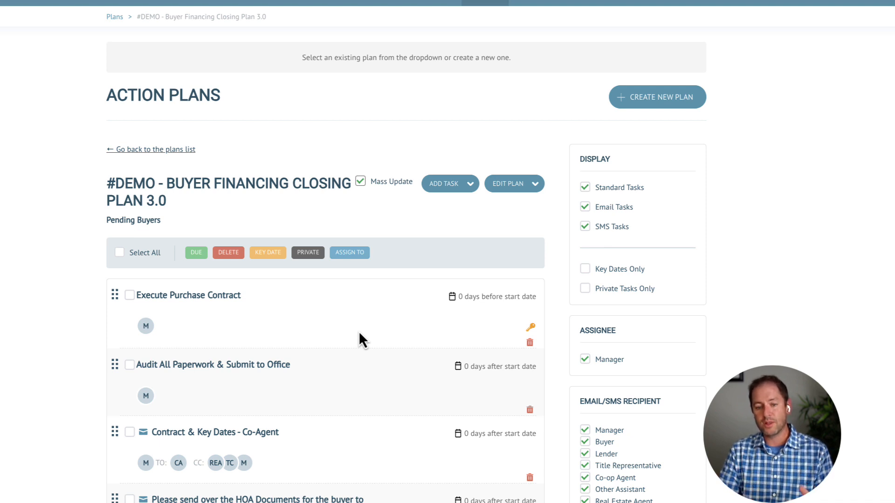
pyautogui.scroll(-3, 362, 396)
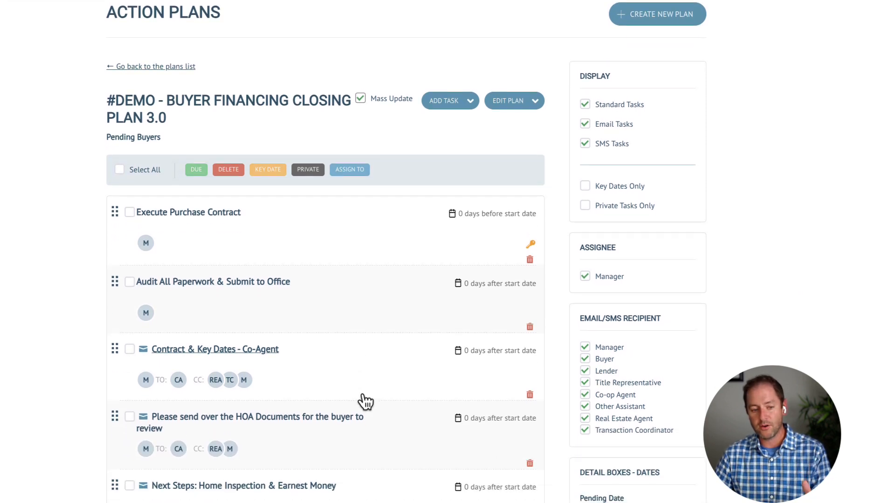
pyautogui.scroll(-1, 366, 402)
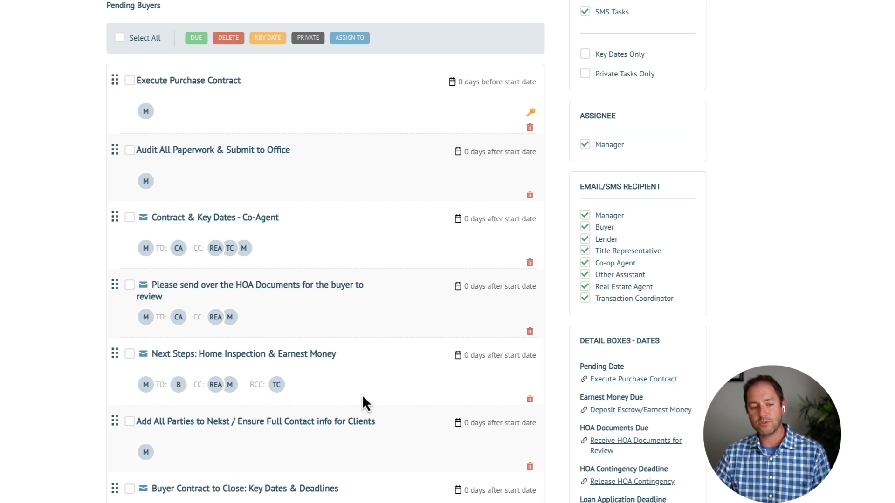
pyautogui.scroll(-1, 363, 397)
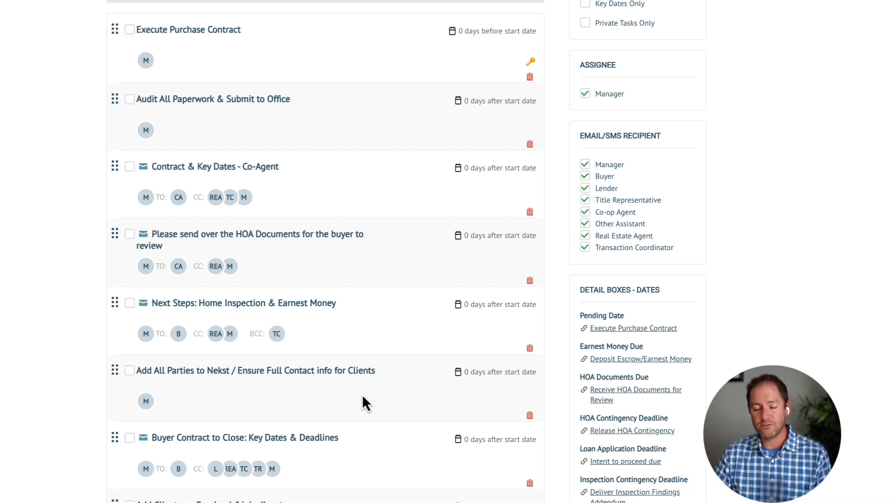
pyautogui.scroll(5, 362, 394)
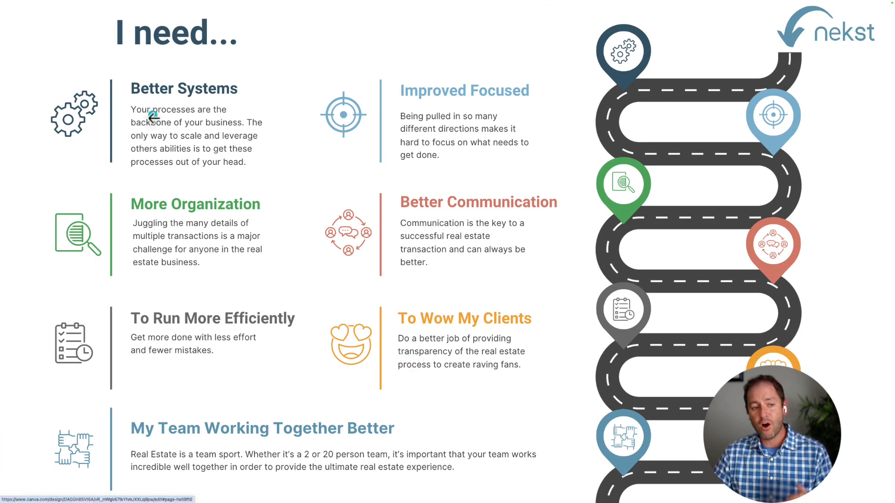
pyautogui.click(459, 93)
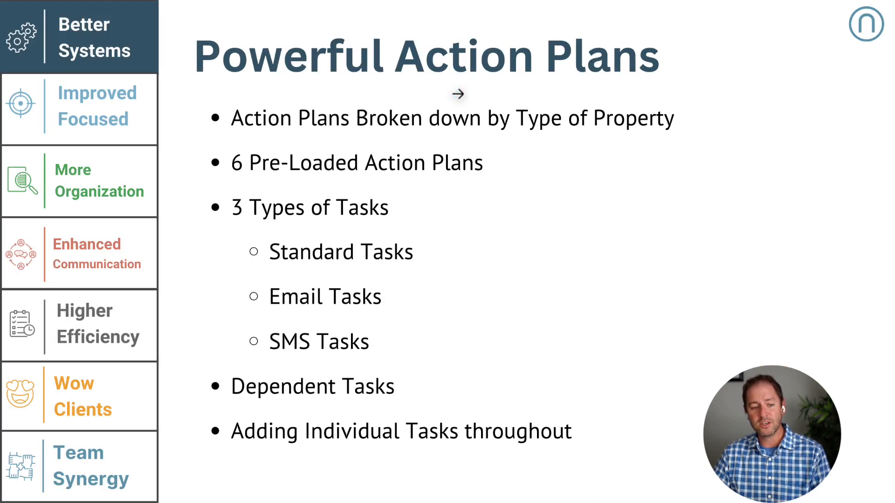